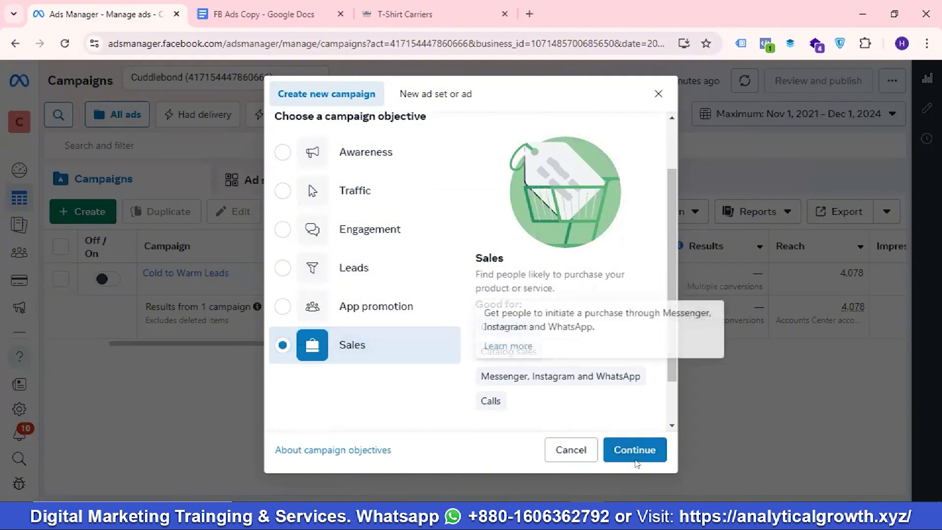
- Continue with the Sales objective and choose the manual sales campaign setup for the new campaign
click(623, 449)
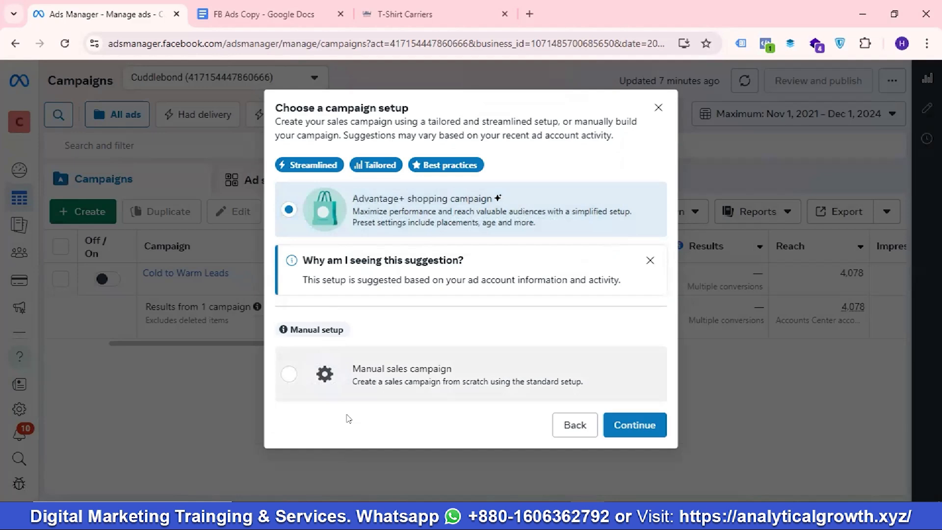
click(346, 388)
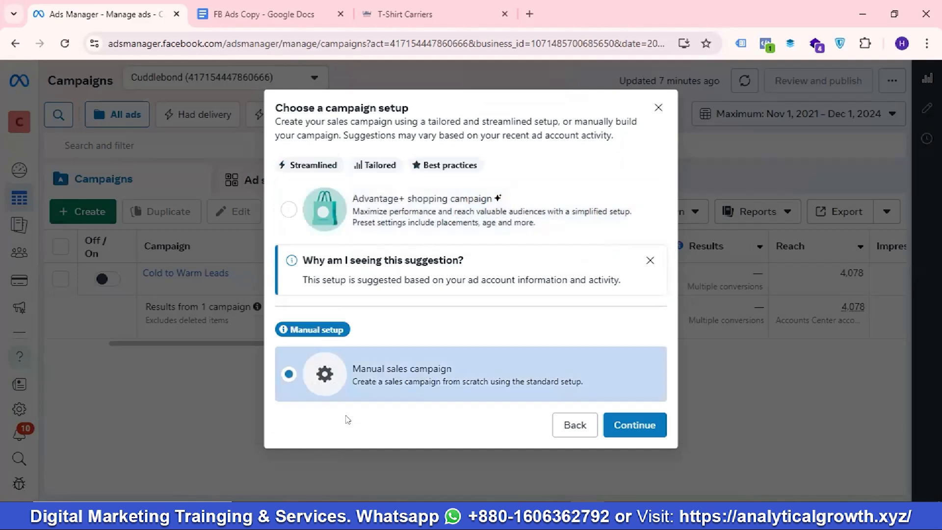
click(625, 429)
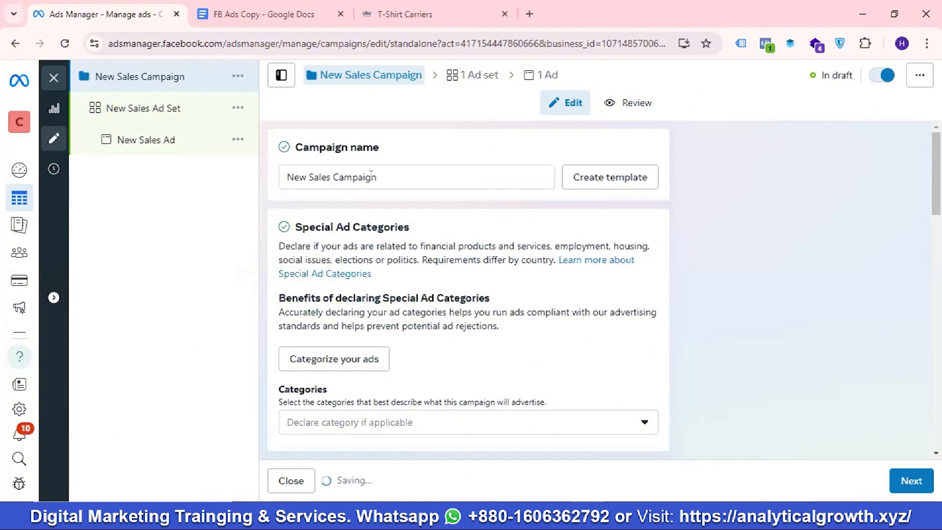
- Rename the campaign "Cuddlebond Catalog Sales Campaign"
triple_click(291, 176)
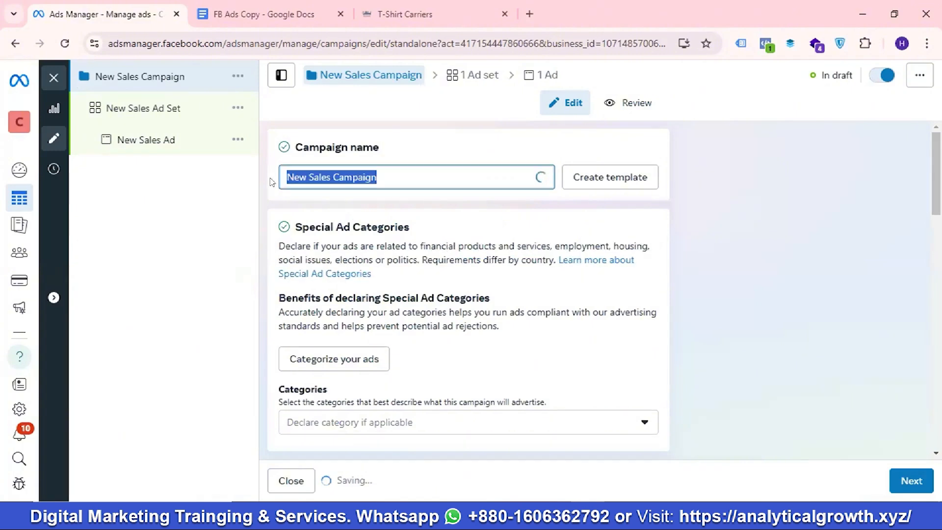
key(BackSpace)
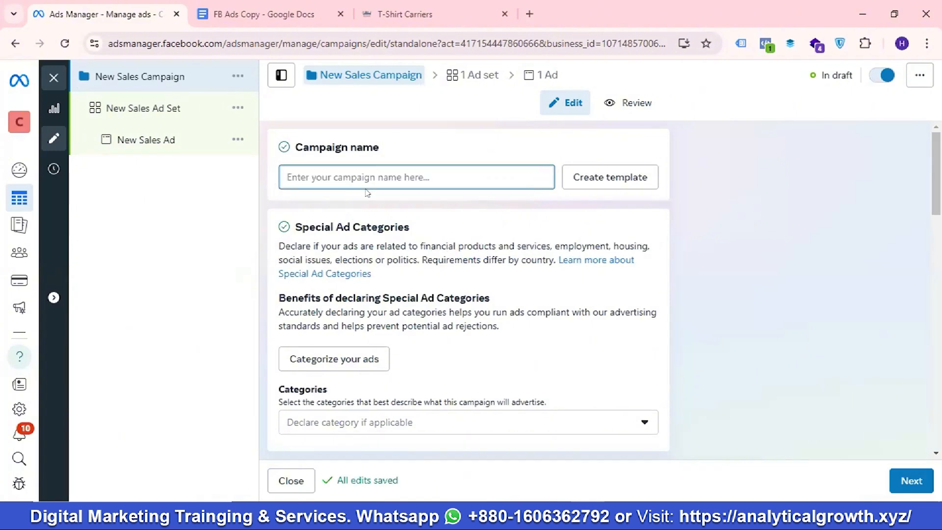
text(Cuddle)
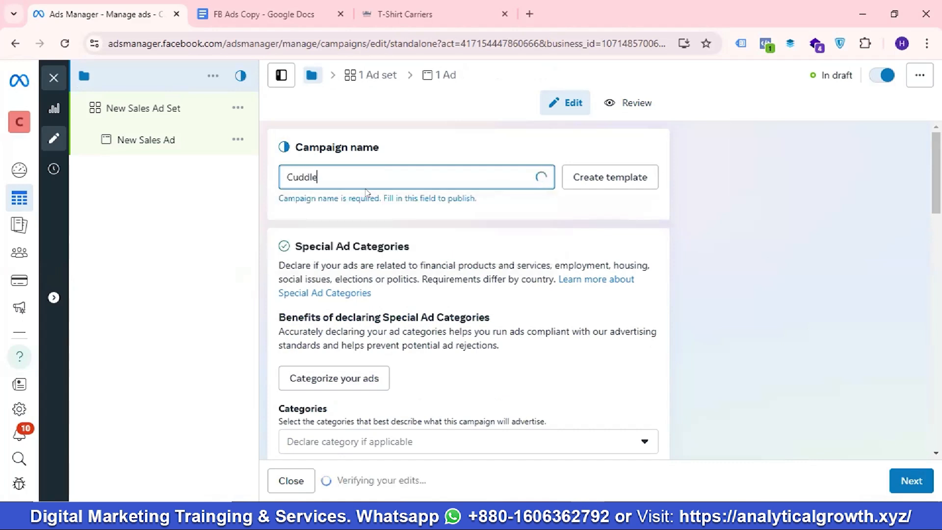
text(bond)
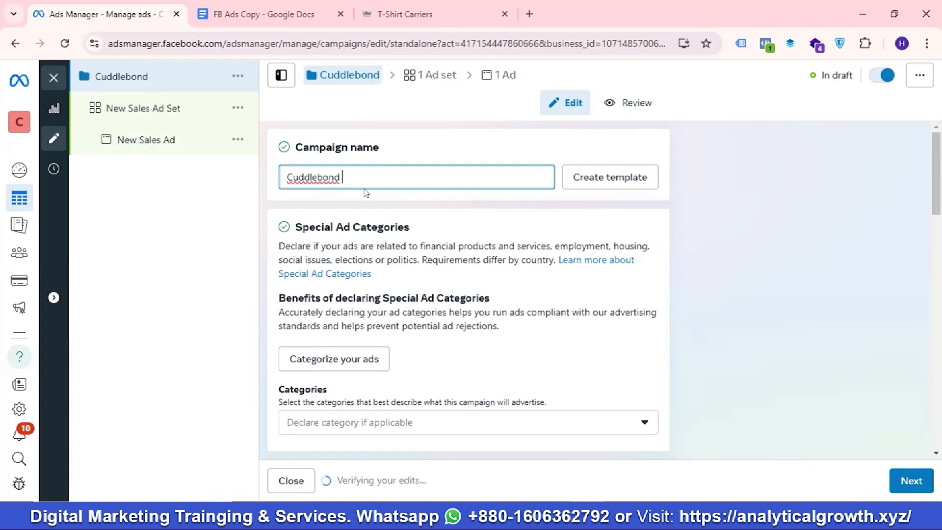
text( Ctalo)
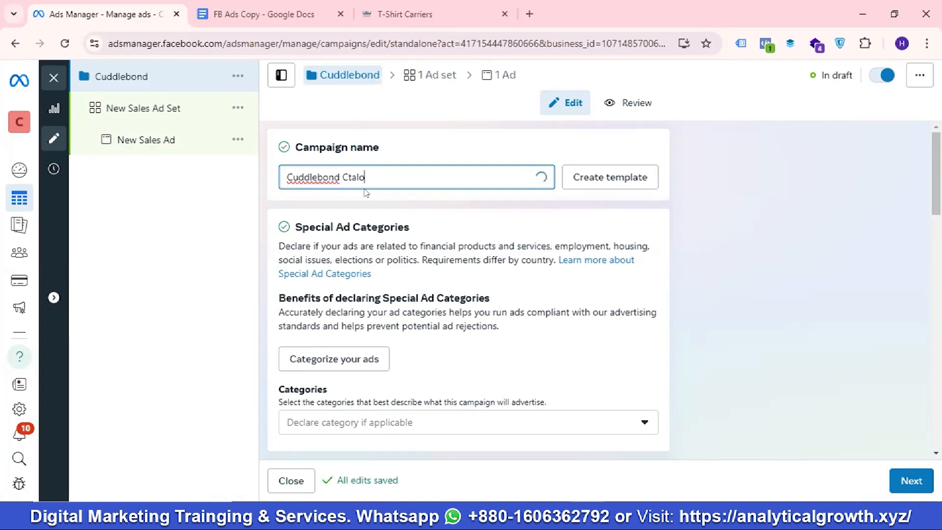
text(g Sales Cam)
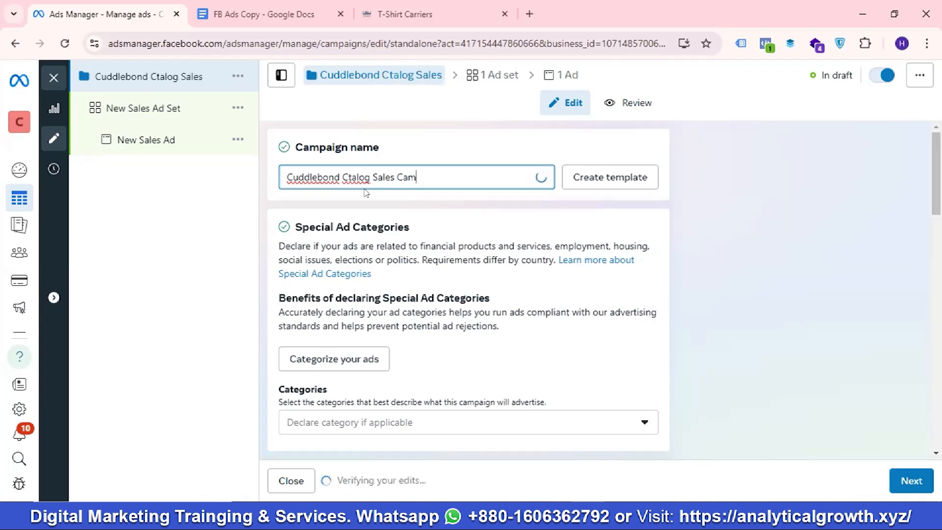
text(paign)
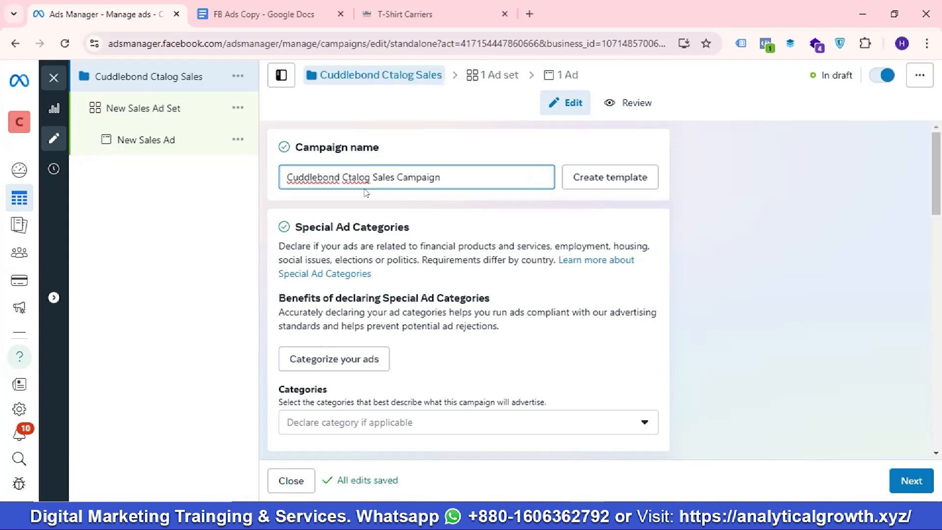
click(347, 176)
text(a)
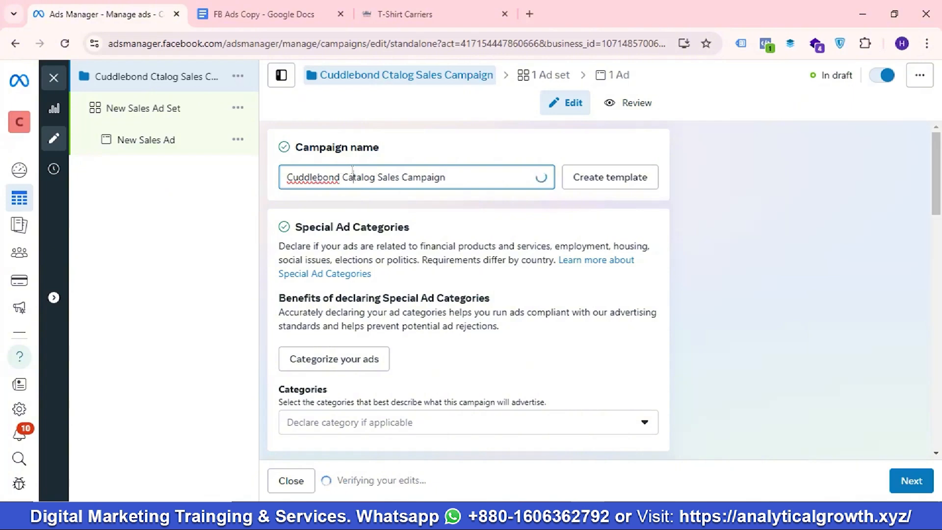
click(459, 176)
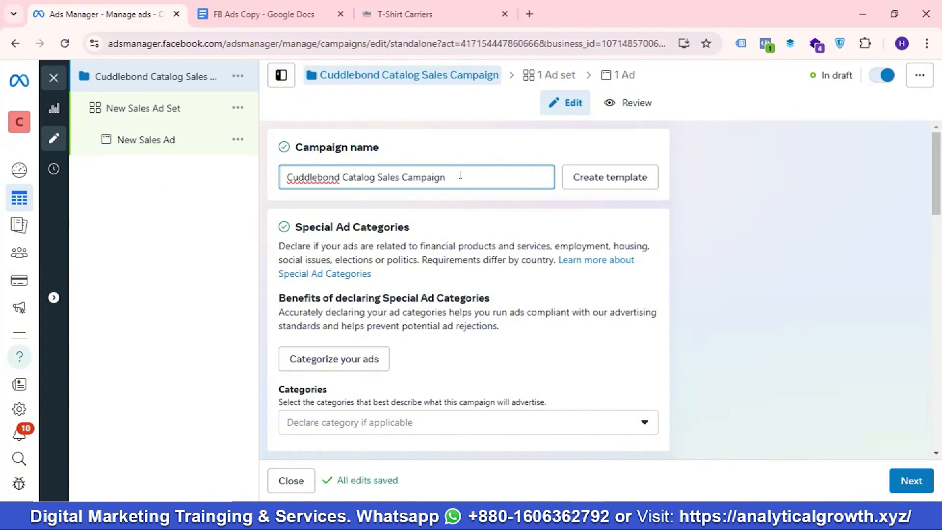
- Turn off Advantage campaign budget for the campaign and proceed to the ad set settings
scroll(462, 184, down, 2)
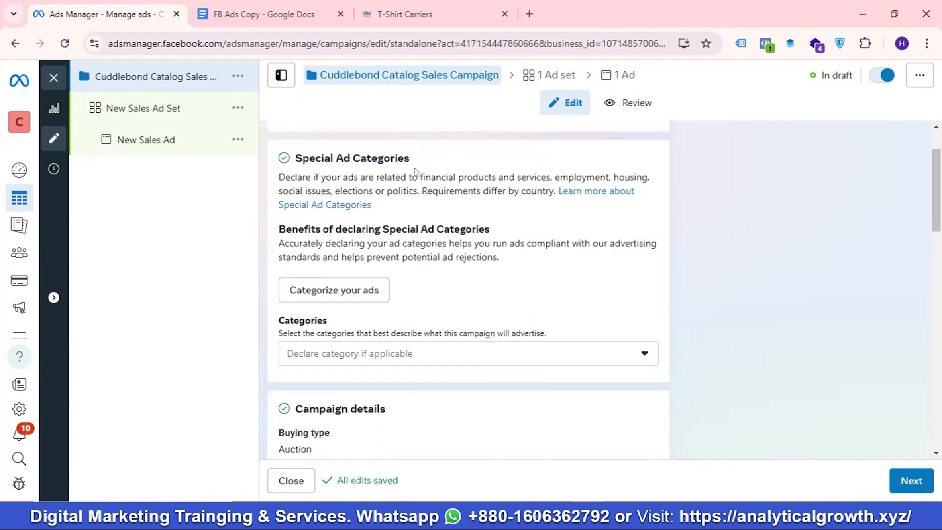
scroll(430, 173, down, 5)
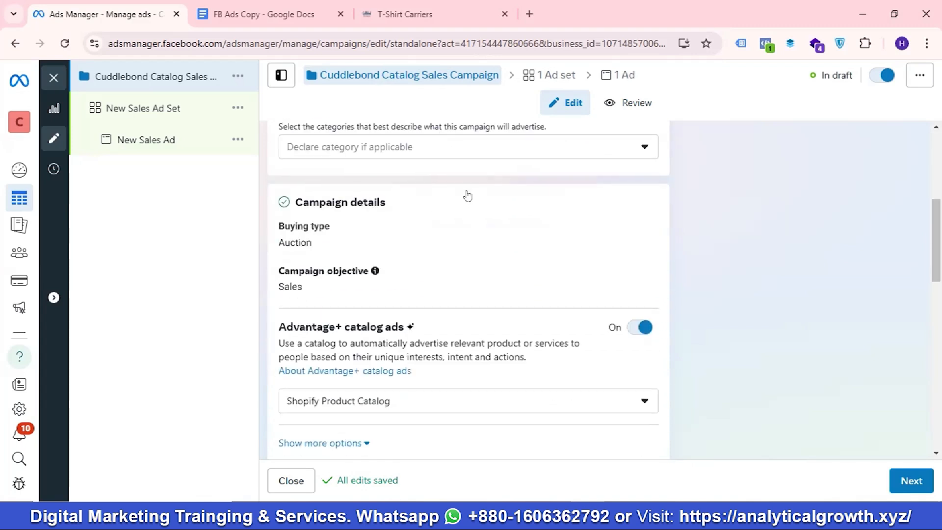
scroll(548, 254, down, 1)
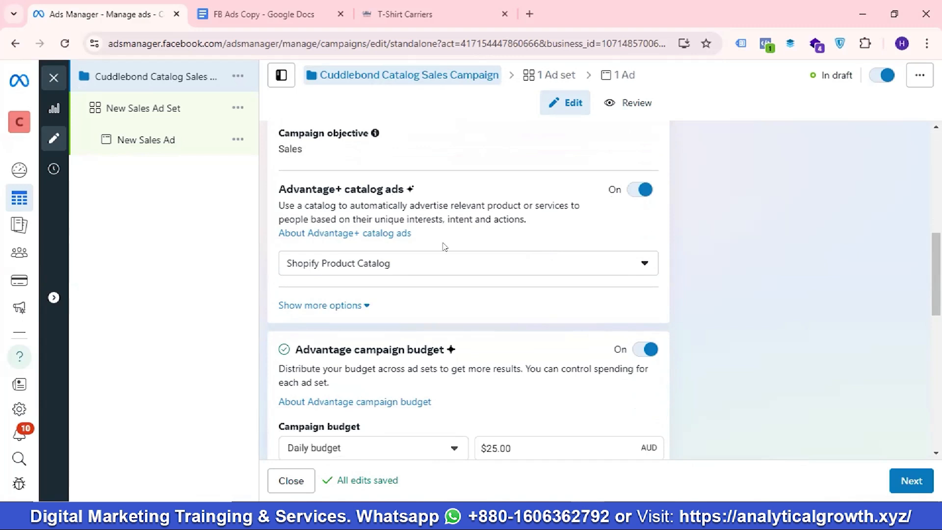
scroll(532, 245, down, 1)
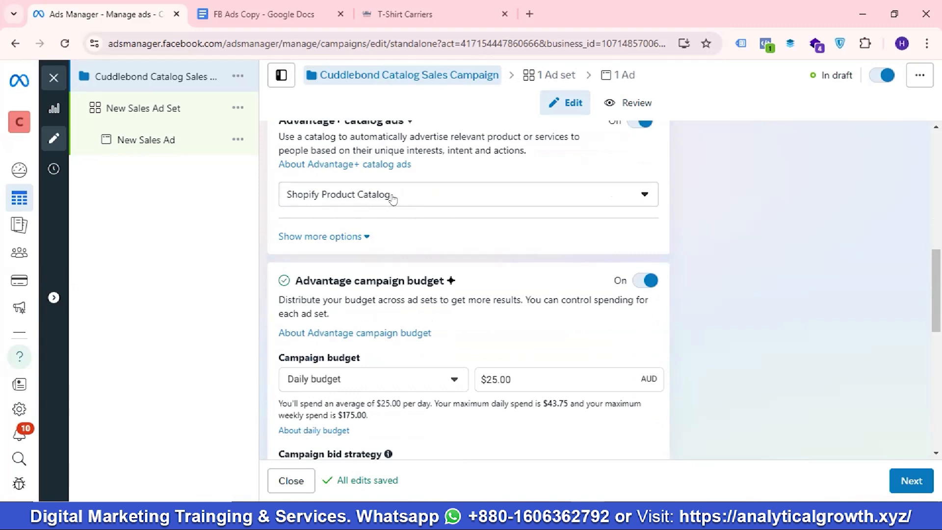
scroll(479, 246, down, 1)
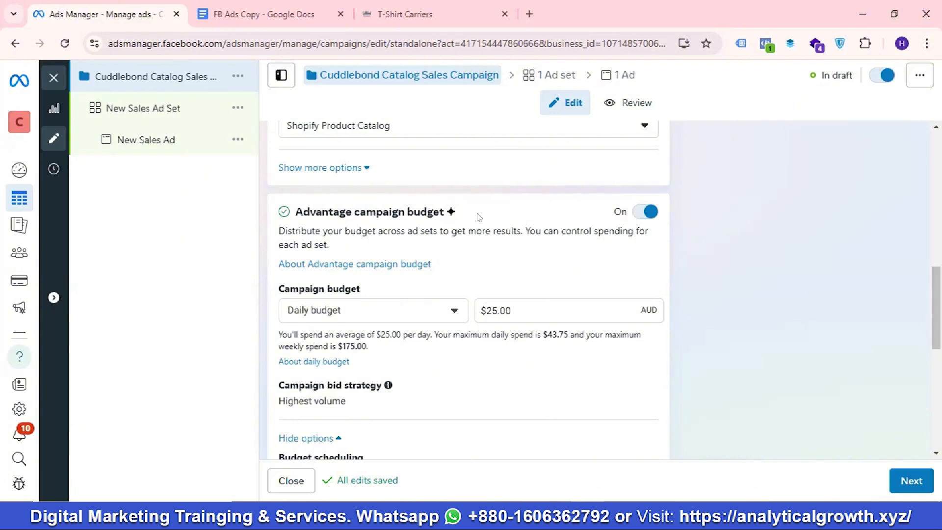
click(633, 214)
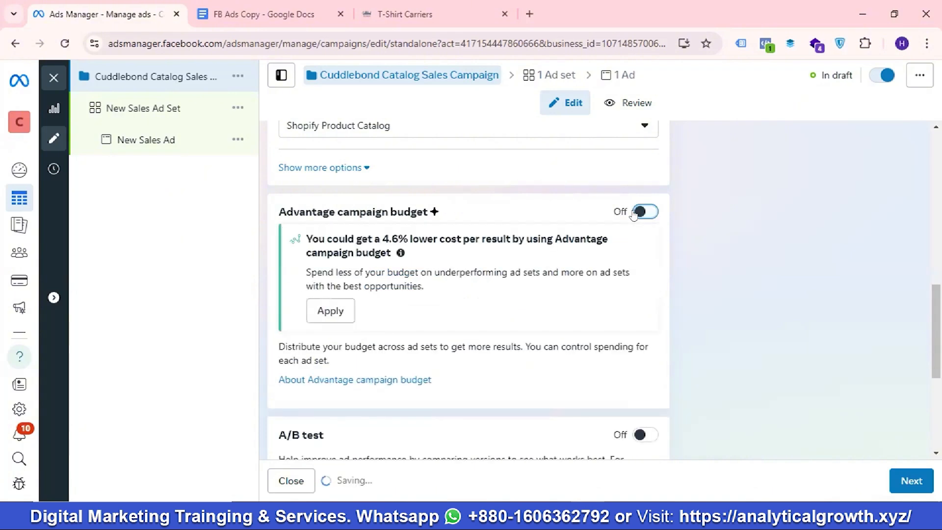
scroll(461, 284, down, 3)
scroll(482, 275, down, 2)
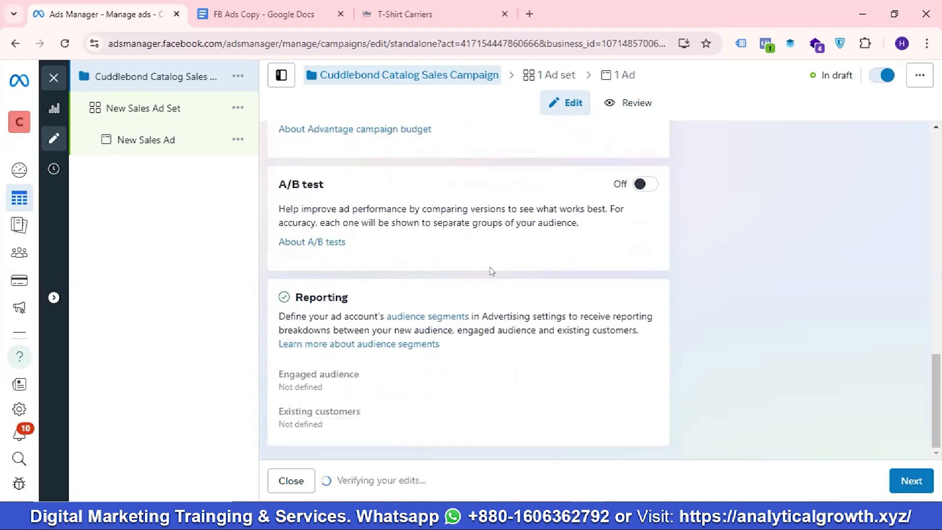
click(918, 483)
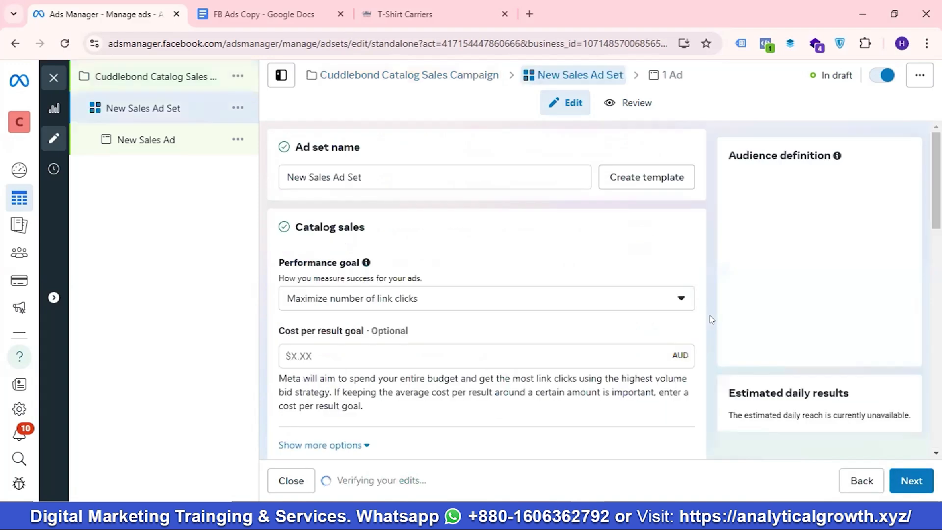
- Rename the ad set "Cuddle Bond Catalog Sales Ad Set"
click(381, 172)
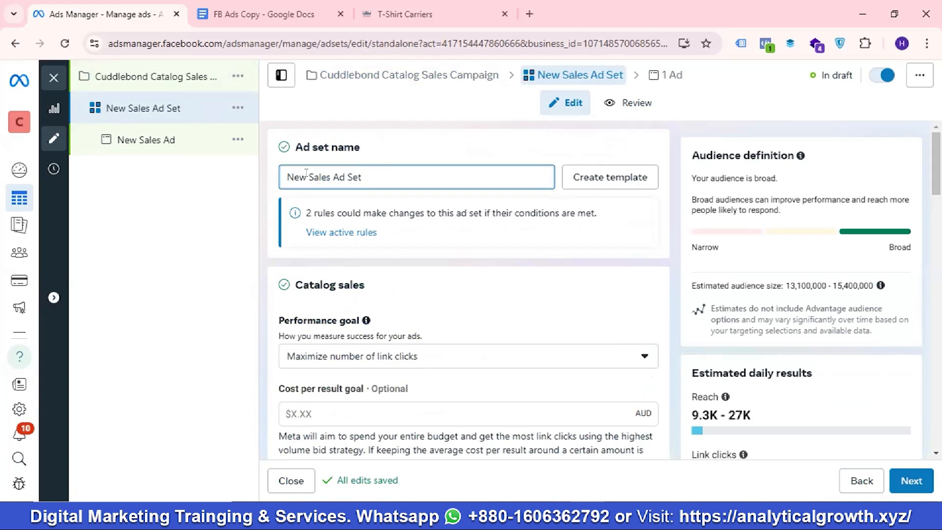
double_click(306, 174)
key(BackSpace)
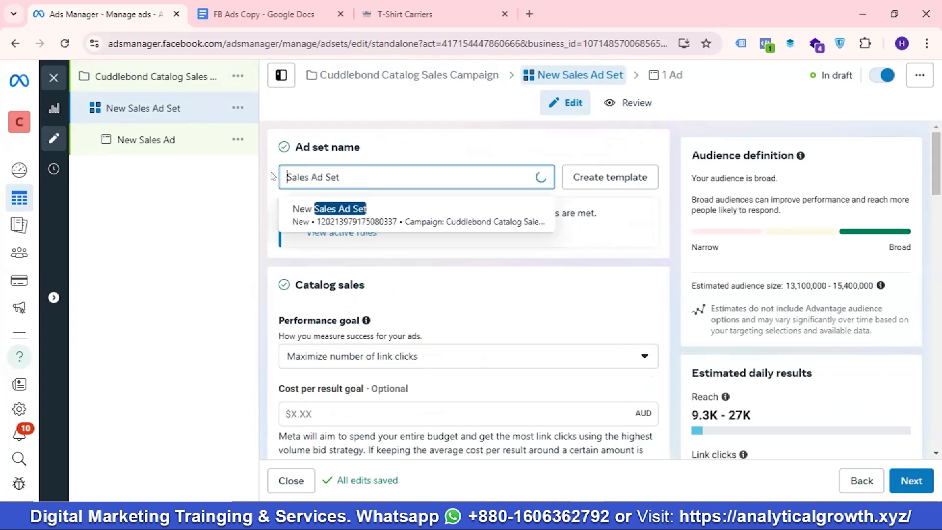
text(Cu)
text(ddle Bon)
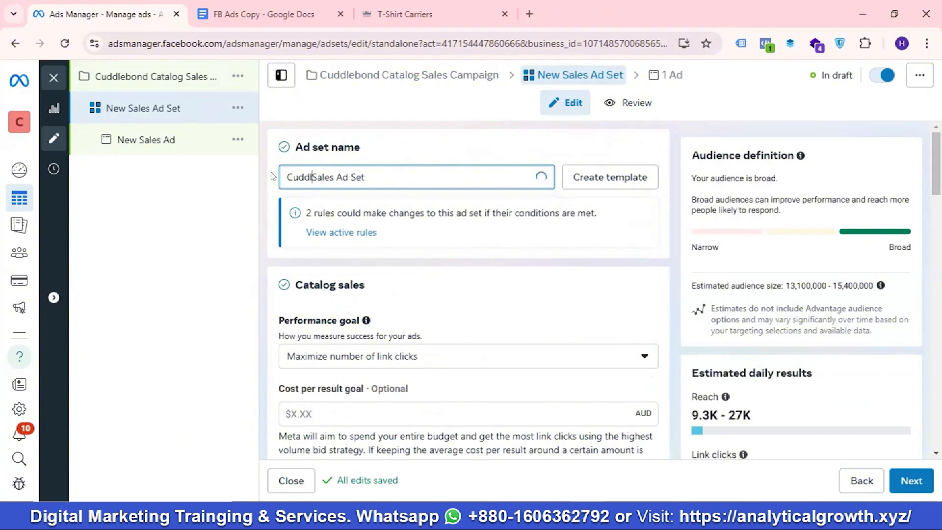
text(d)
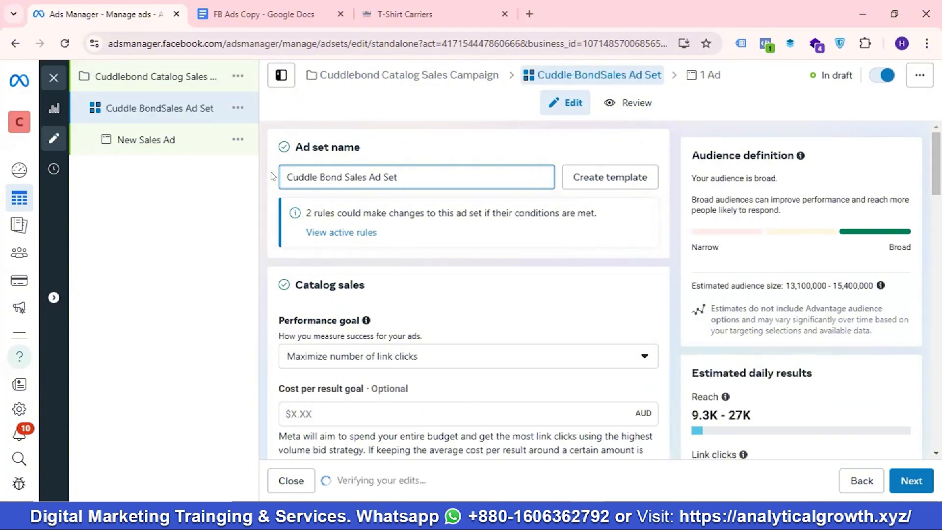
text( Catalog)
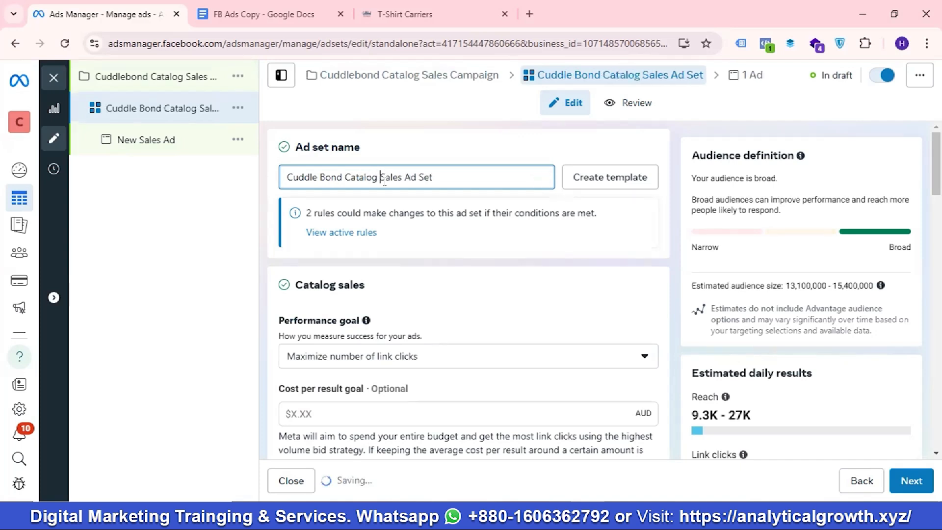
- Set the ad set's performance goal to Maximize number of conversions
scroll(493, 250, down, 3)
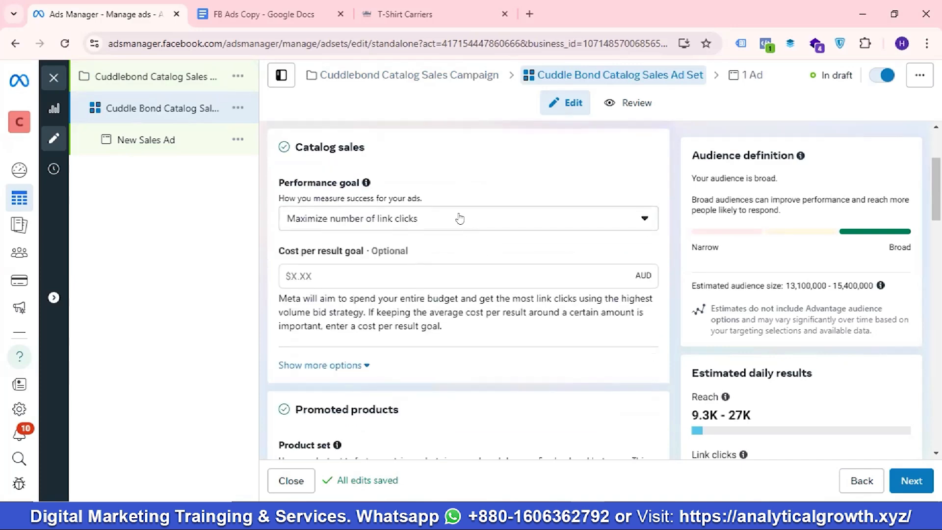
click(459, 217)
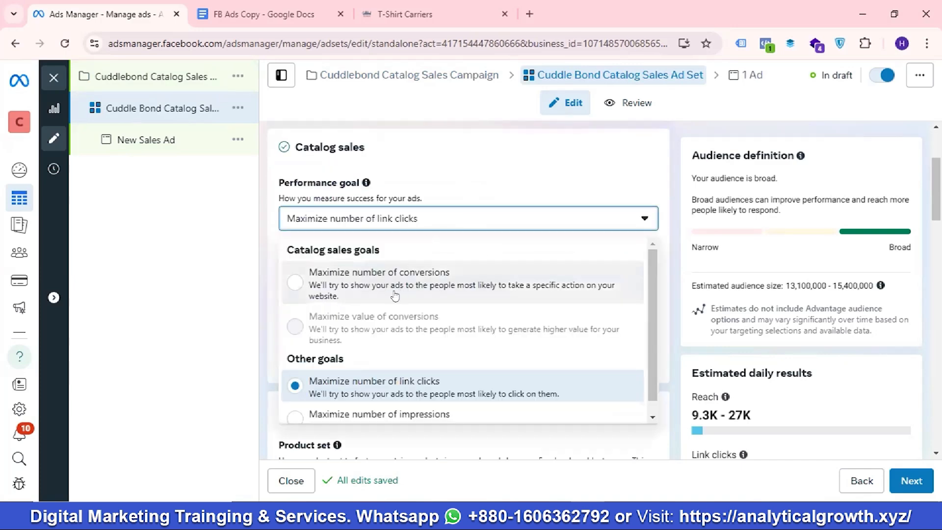
click(361, 284)
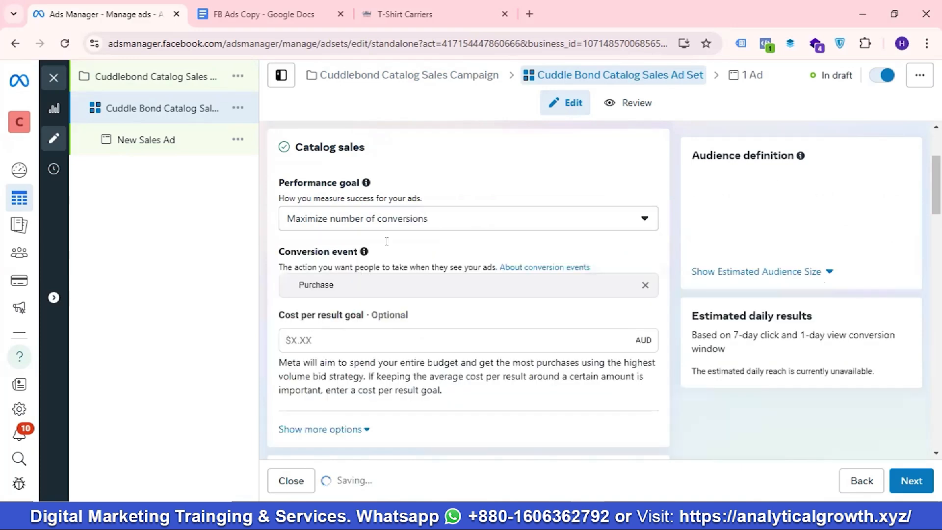
click(436, 224)
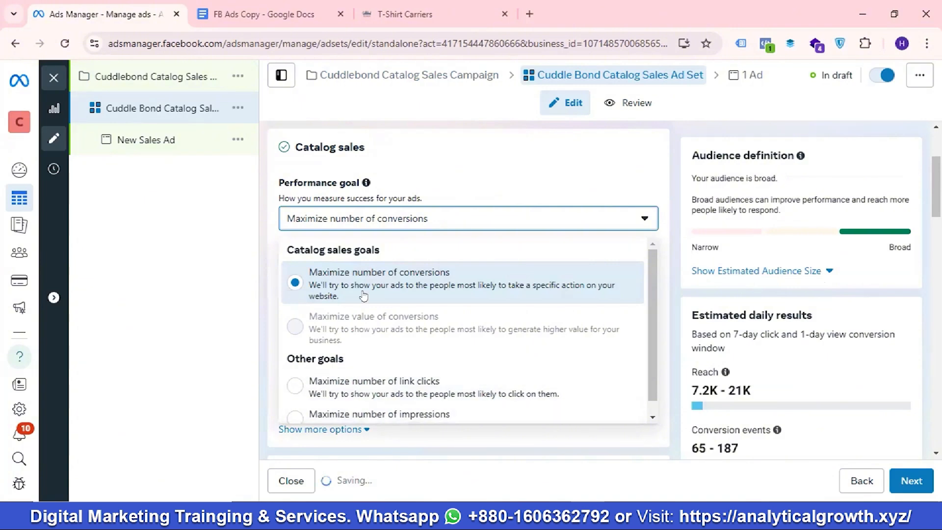
click(335, 287)
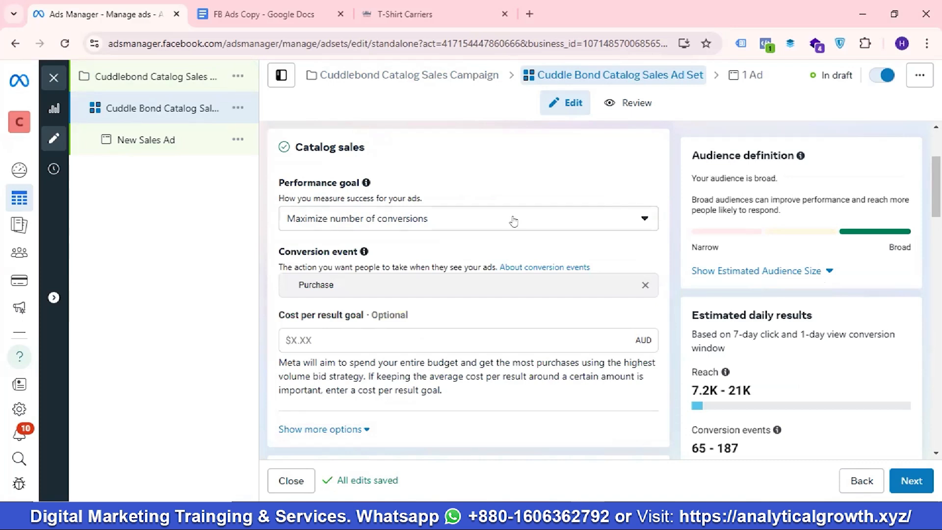
- Choose All Products as the ad set's product set, leaving the cost per result goal empty
scroll(479, 237, down, 1)
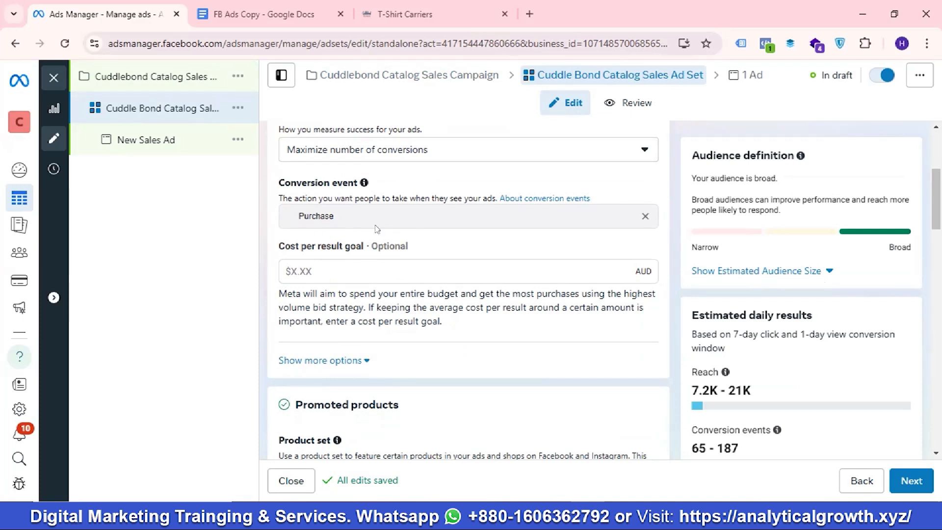
scroll(391, 229, down, 1)
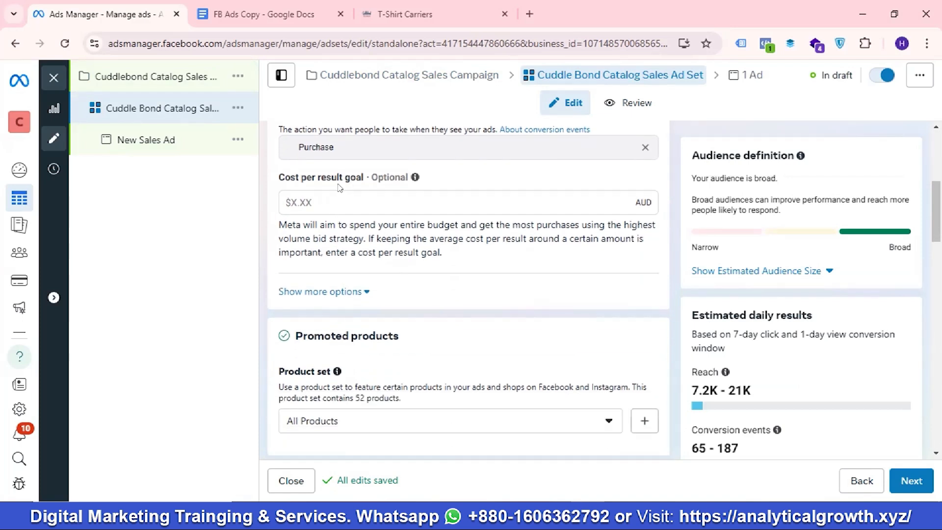
click(331, 199)
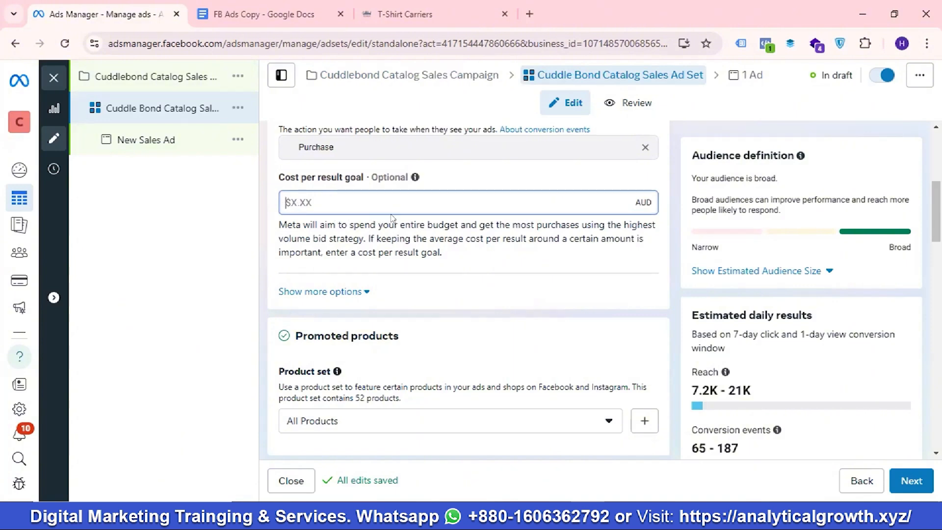
scroll(389, 225, down, 3)
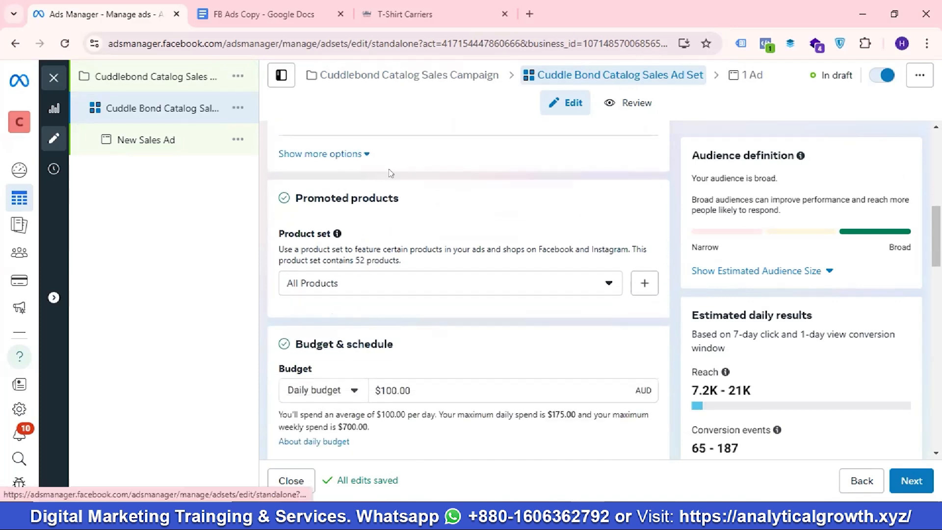
scroll(410, 220, down, 2)
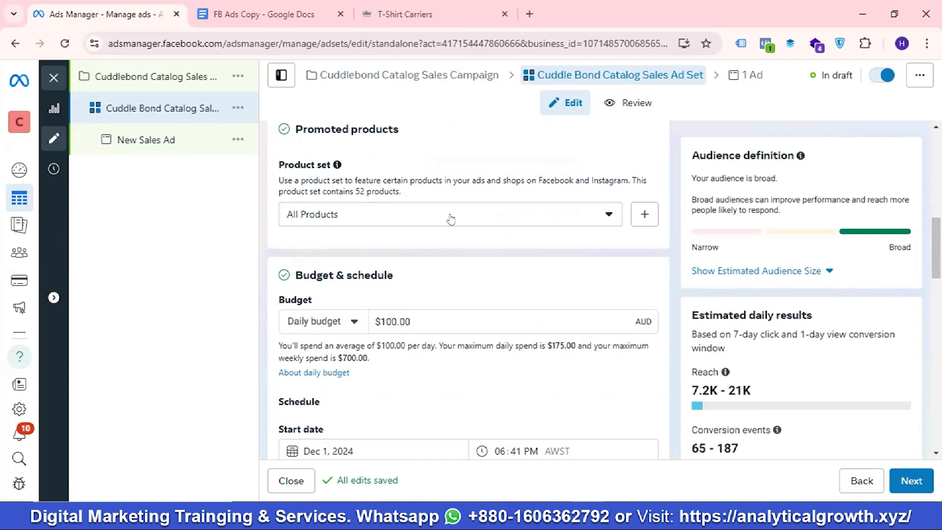
click(412, 219)
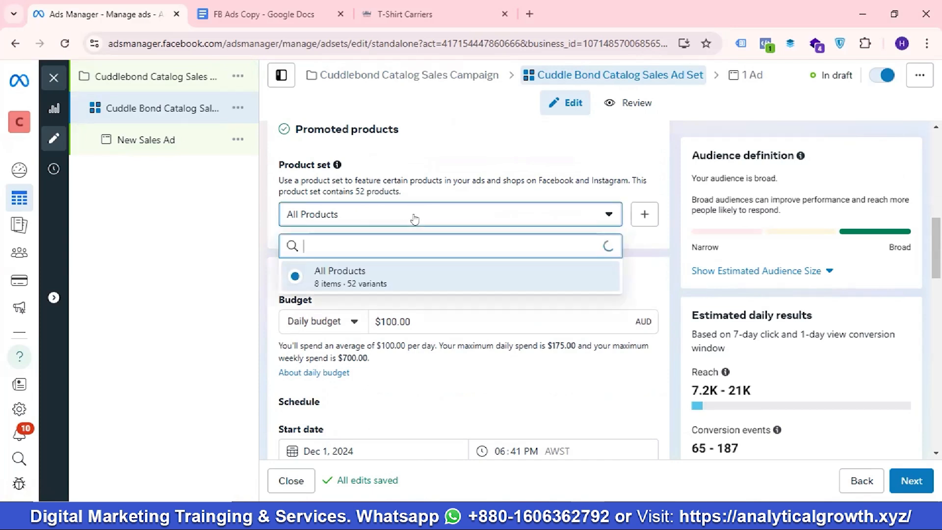
click(330, 275)
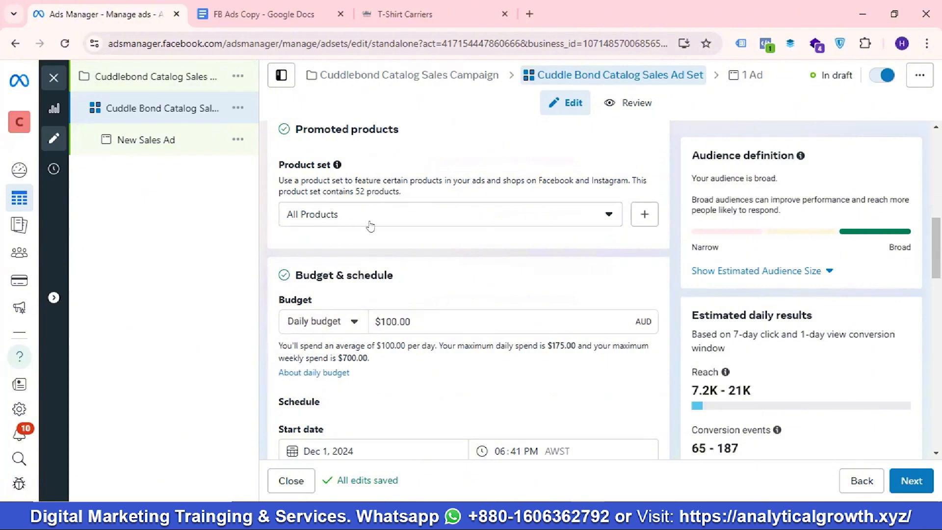
- Look through the T-Shirt Carriers collection on the Cuddlebond website, then return to Ads Manager
click(427, 13)
scroll(310, 285, down, 3)
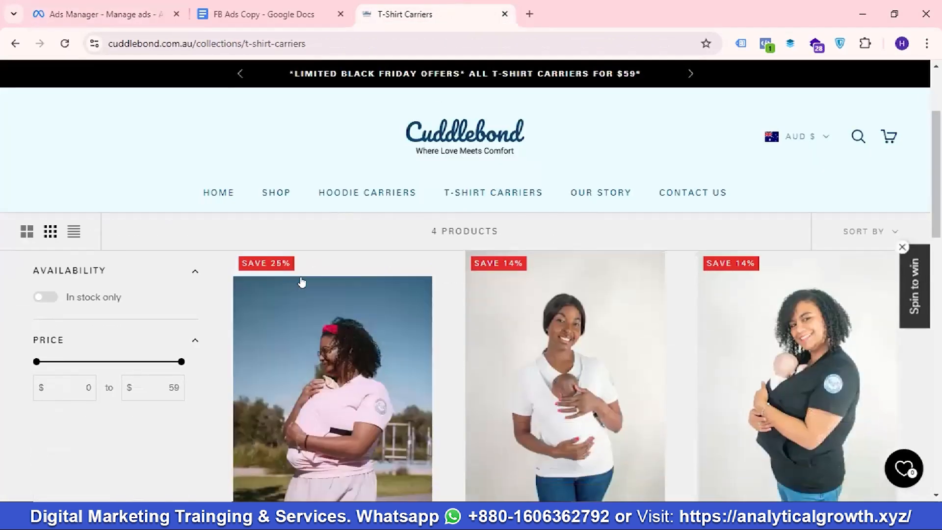
scroll(304, 282, up, 3)
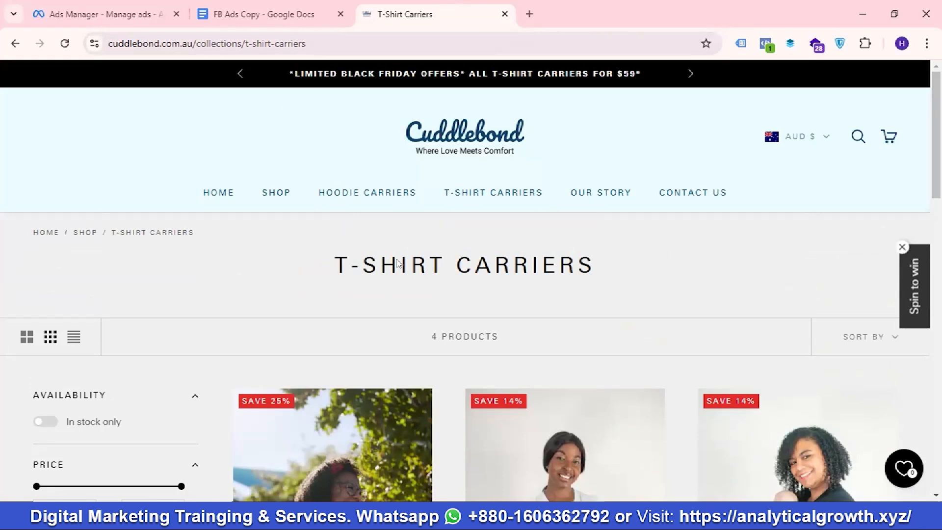
scroll(407, 279, down, 5)
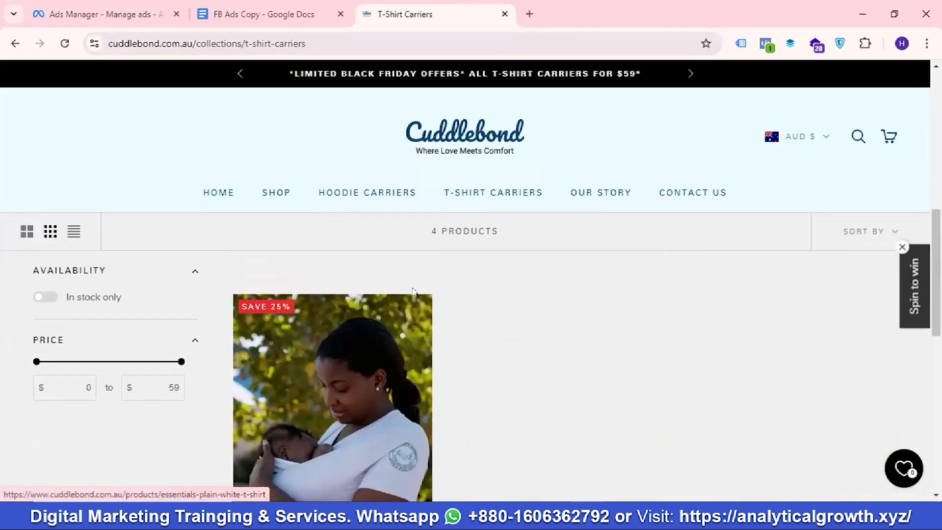
scroll(395, 314, down, 10)
scroll(400, 295, up, 9)
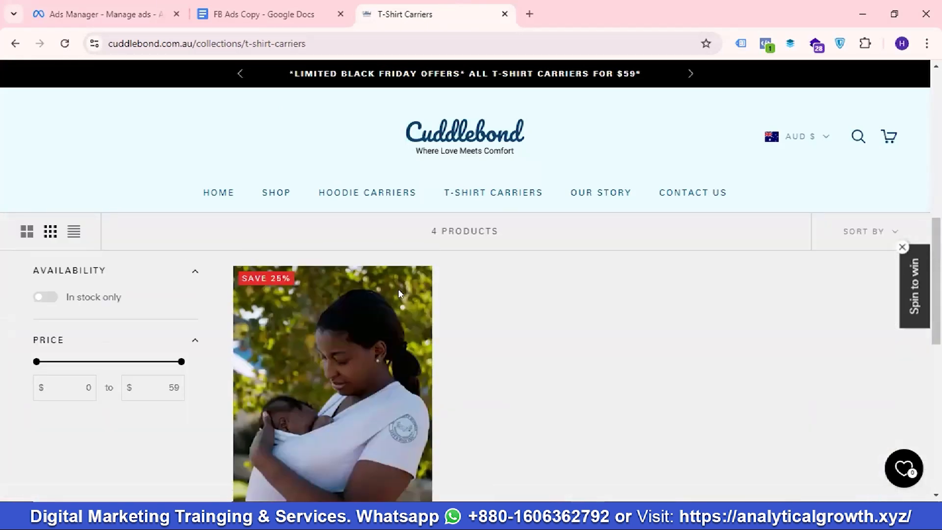
scroll(399, 294, up, 3)
scroll(402, 295, down, 5)
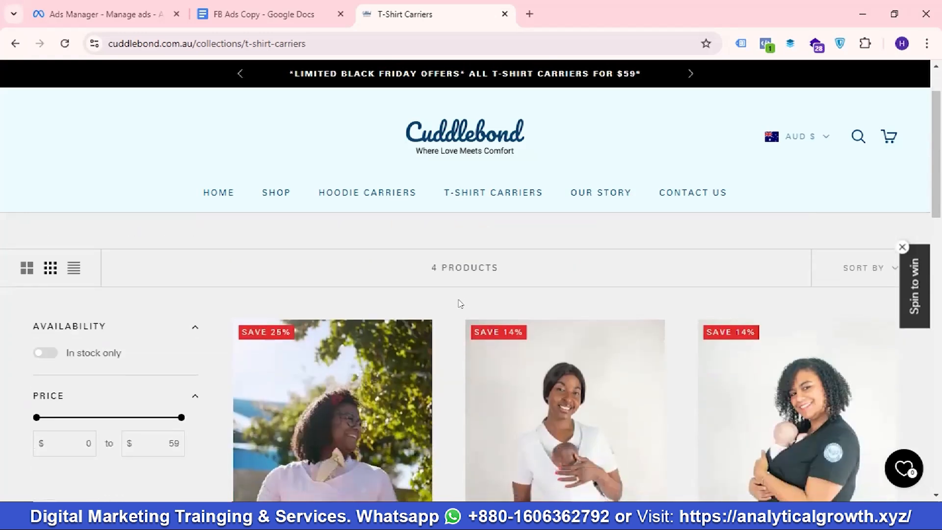
scroll(402, 304, up, 5)
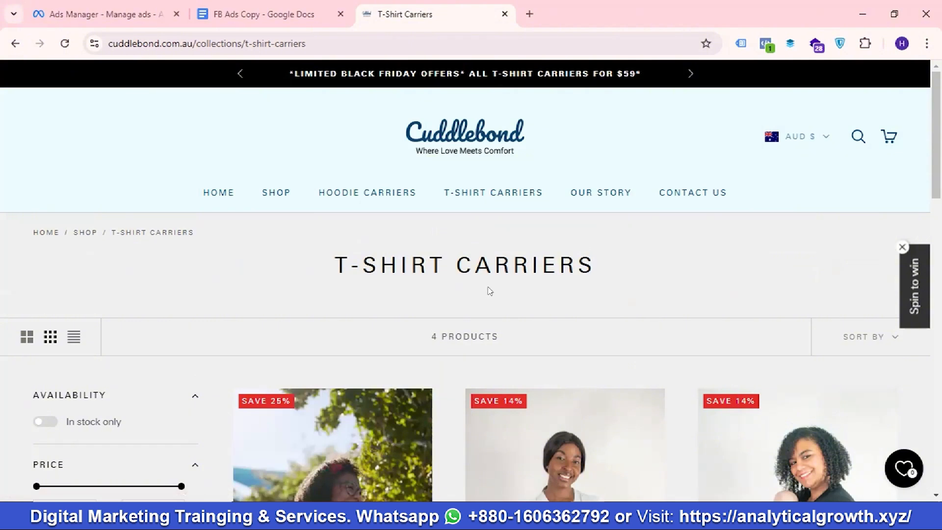
click(133, 14)
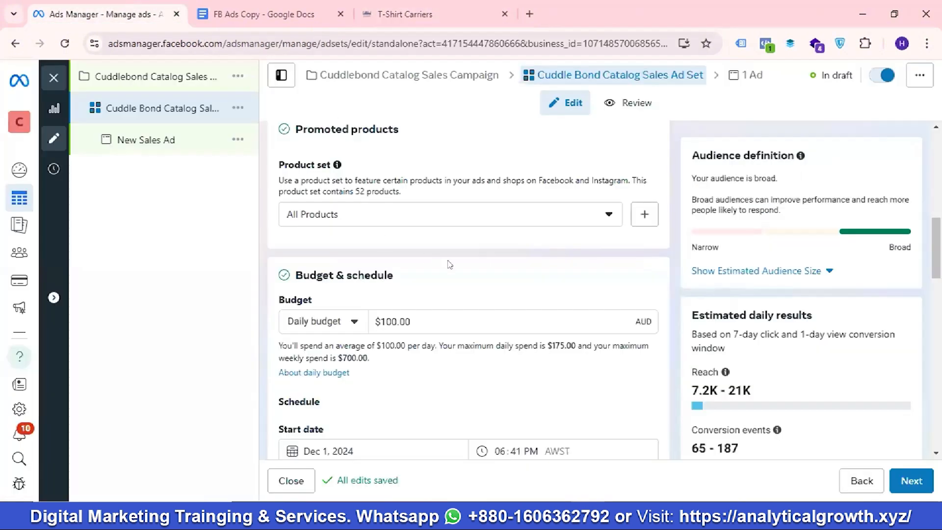
- Lower the amount of the ad set's daily budget
scroll(480, 274, down, 2)
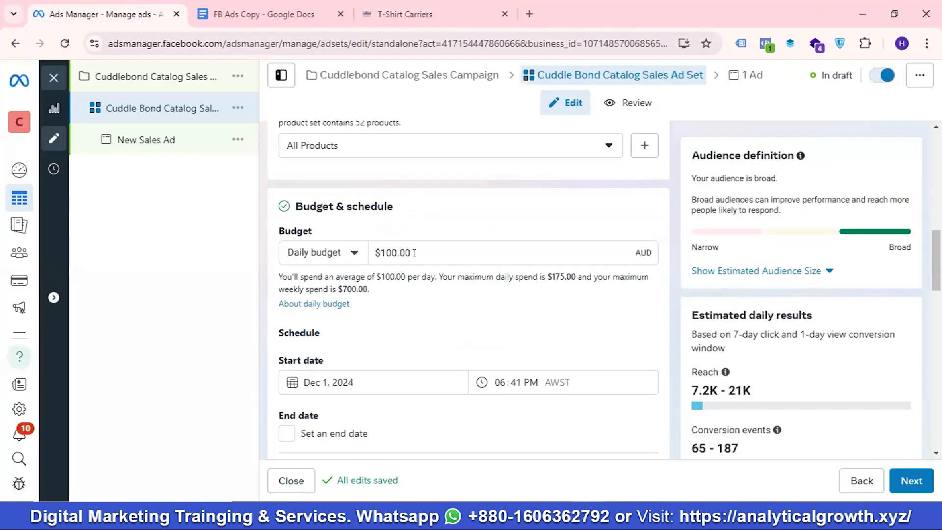
click(383, 252)
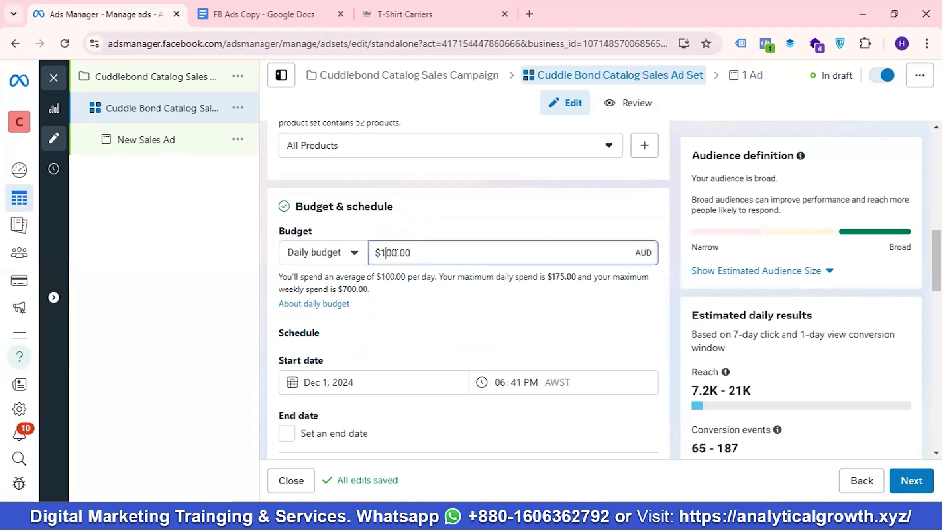
key(BackSpace)
text(5)
click(432, 230)
- Switch the audience type to retargeting people who interacted with your products on and off Facebook
scroll(417, 233, down, 4)
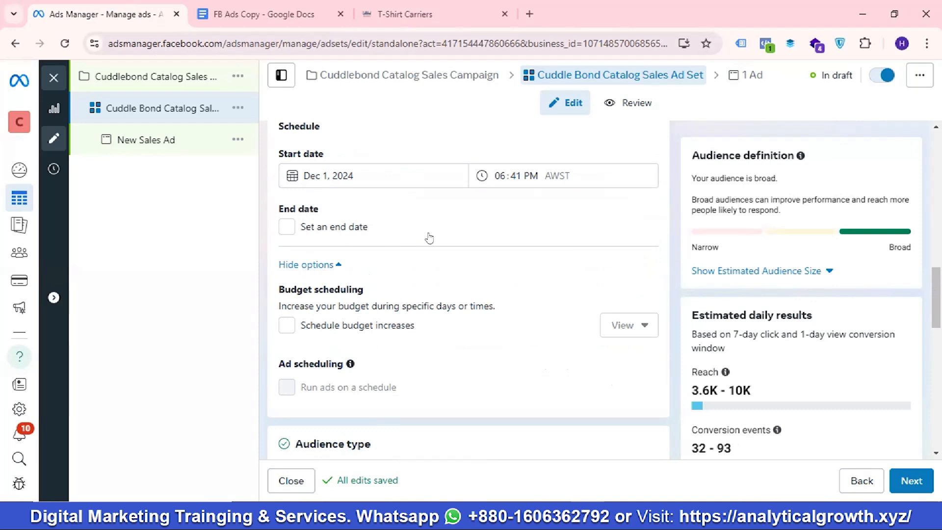
scroll(430, 236, down, 3)
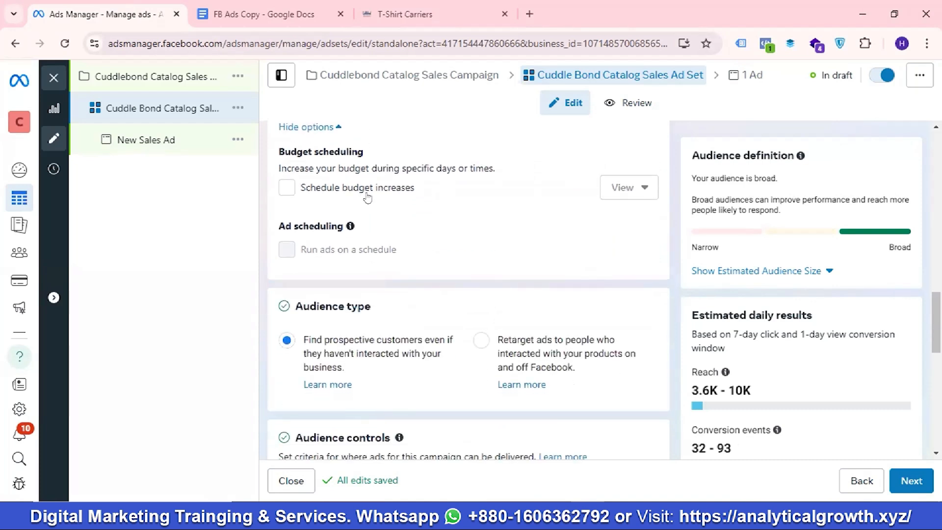
scroll(434, 222, down, 1)
scroll(361, 228, down, 3)
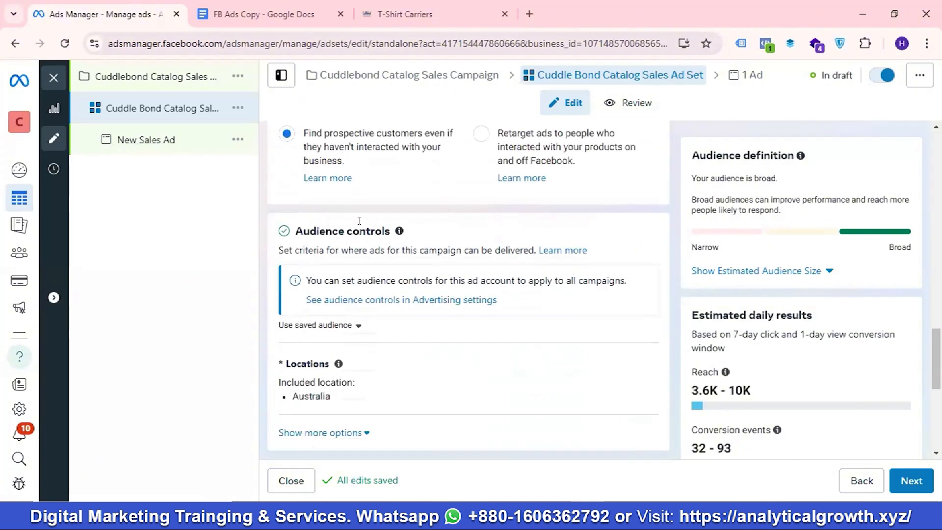
scroll(343, 196, up, 1)
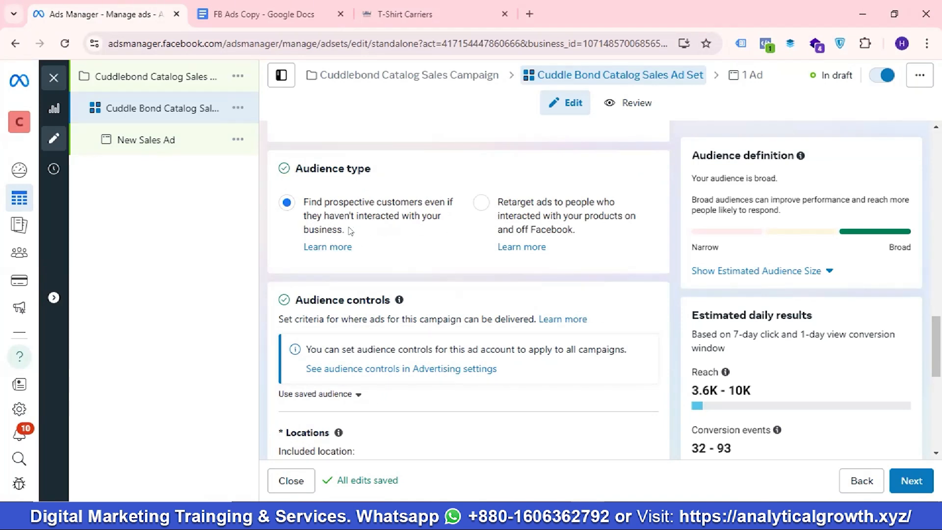
drag(345, 231, 301, 203)
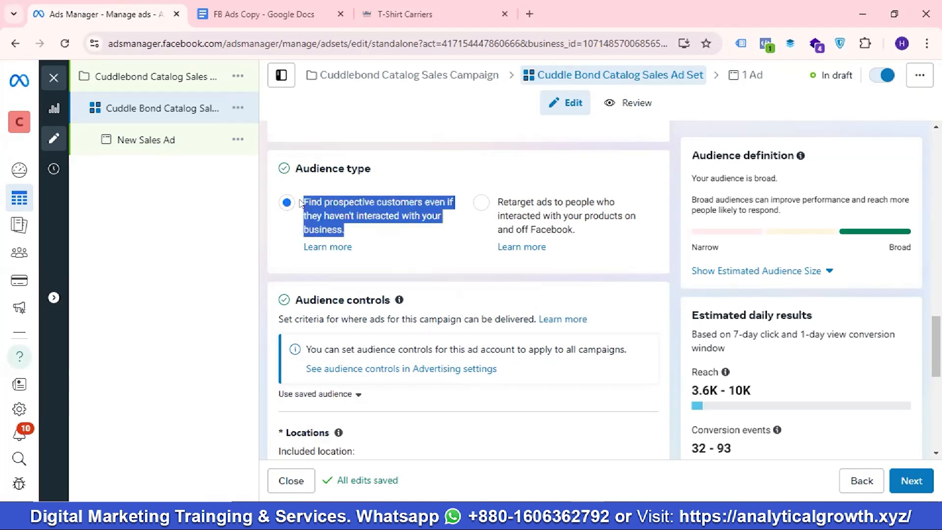
click(330, 214)
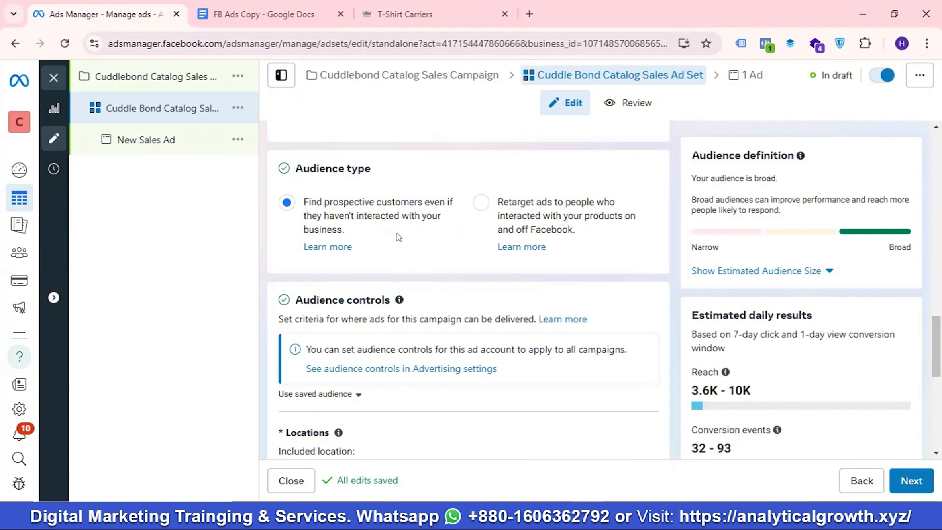
click(483, 205)
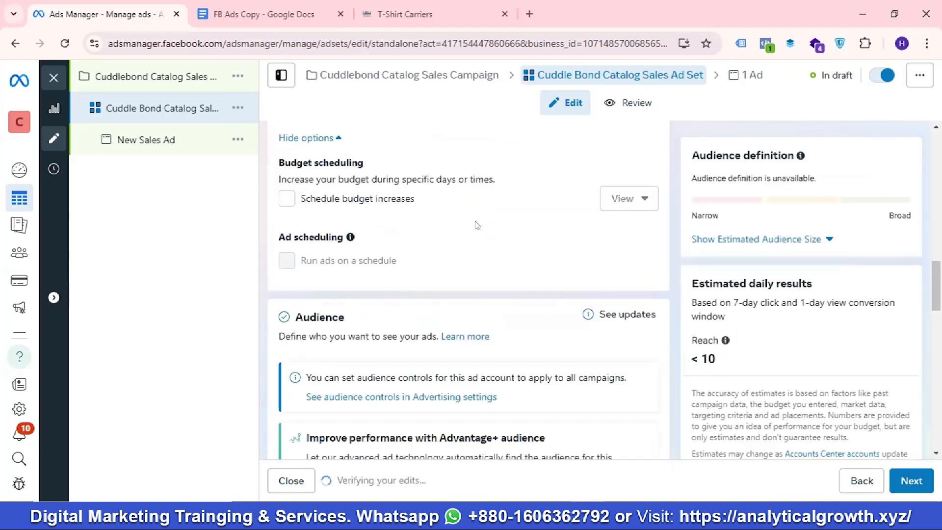
- Set the retargeting window for "Viewed or added to cart but not purchased" to 30 days
scroll(476, 226, down, 4)
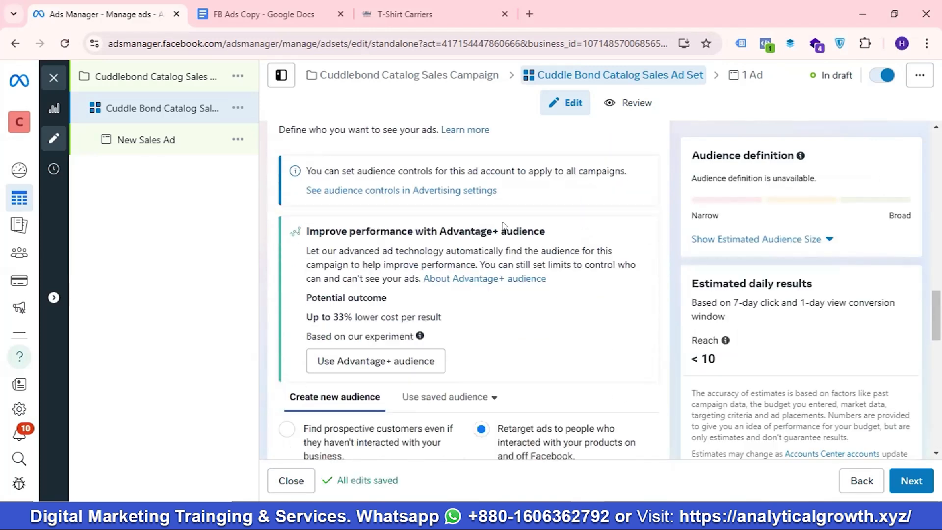
scroll(504, 225, down, 1)
scroll(498, 216, down, 5)
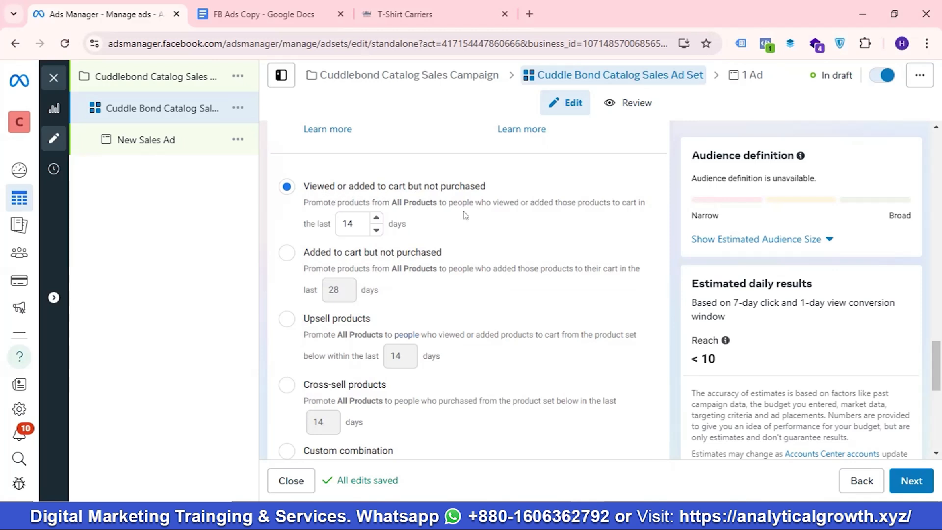
click(352, 221)
key(BackSpace)
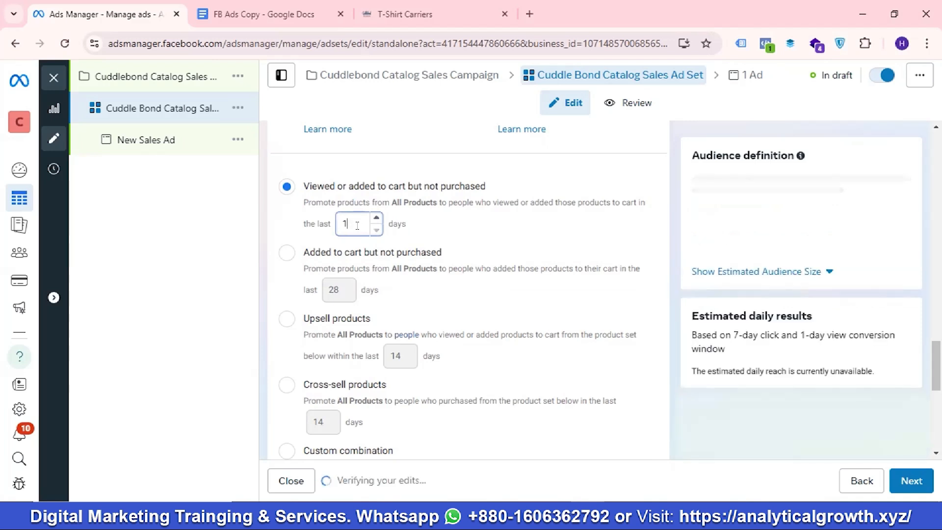
text(30)
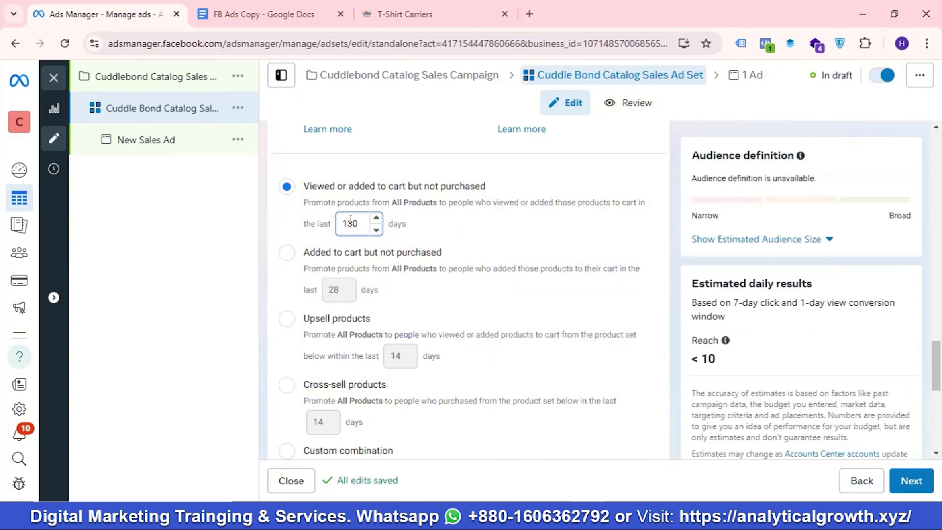
key(BackSpace)
- Review the remaining retargeting options, from added to cart through custom combination, and the custom audiences section
scroll(375, 281, down, 2)
scroll(375, 281, up, 1)
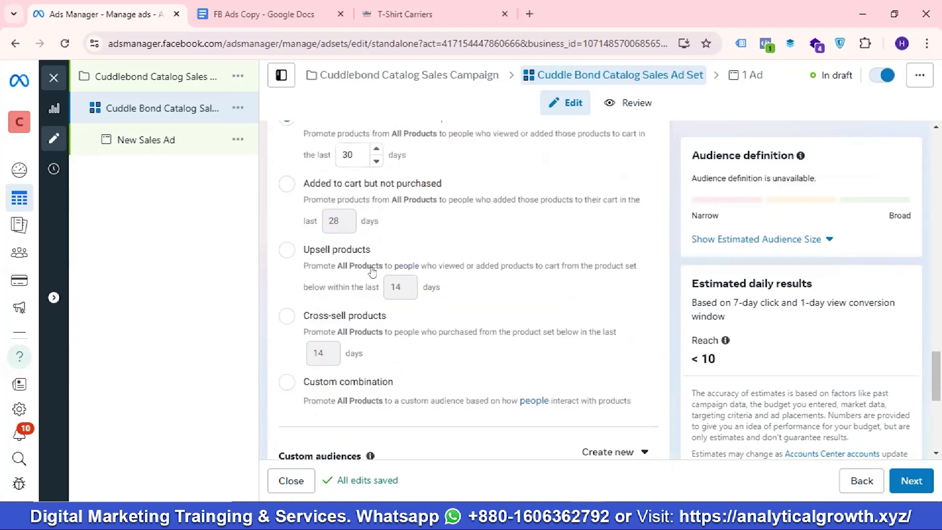
scroll(340, 202, up, 1)
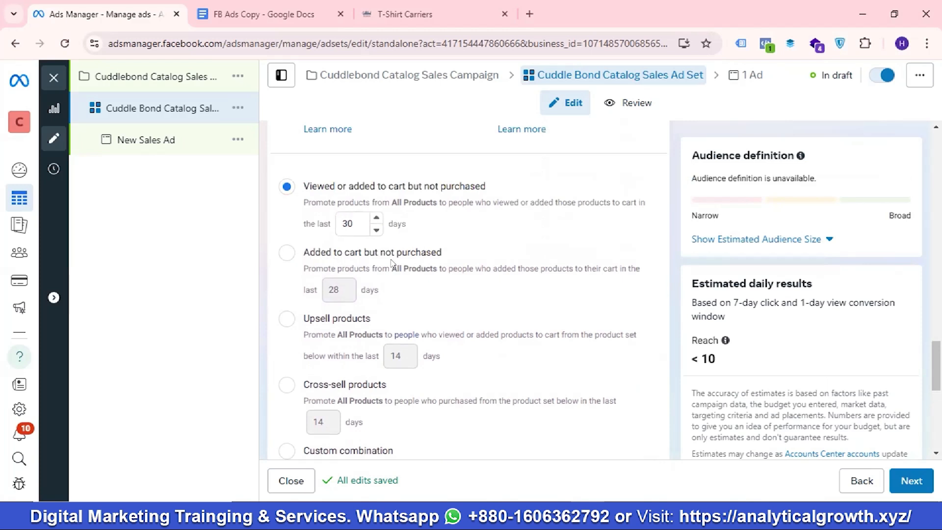
scroll(454, 268, down, 1)
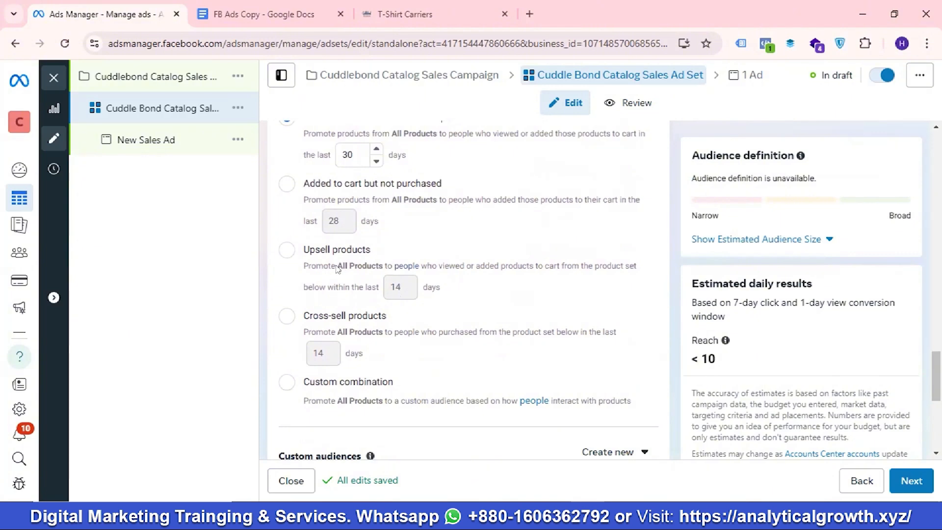
scroll(395, 283, down, 1)
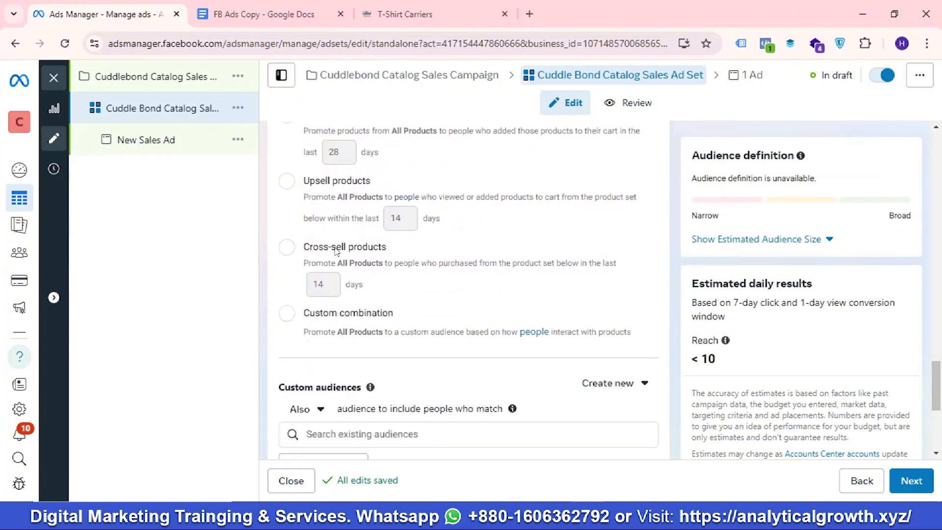
scroll(378, 262, down, 1)
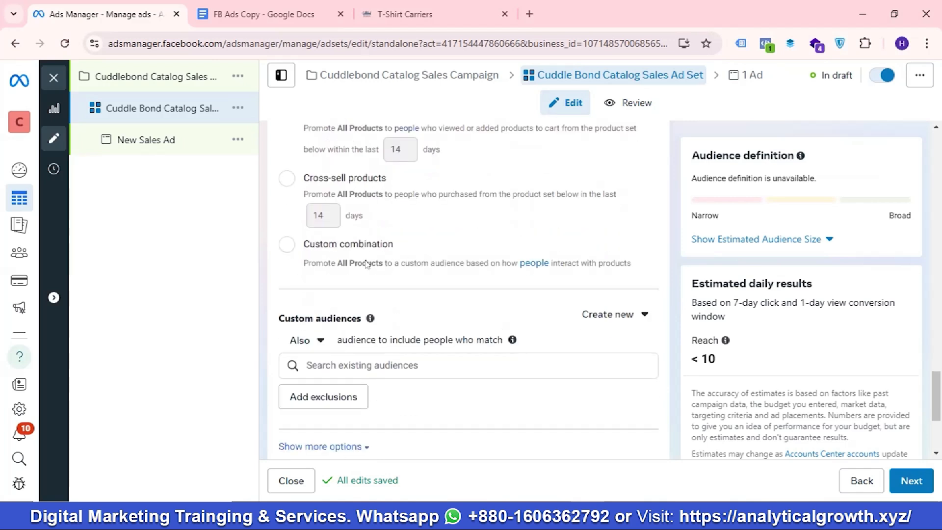
scroll(475, 255, down, 2)
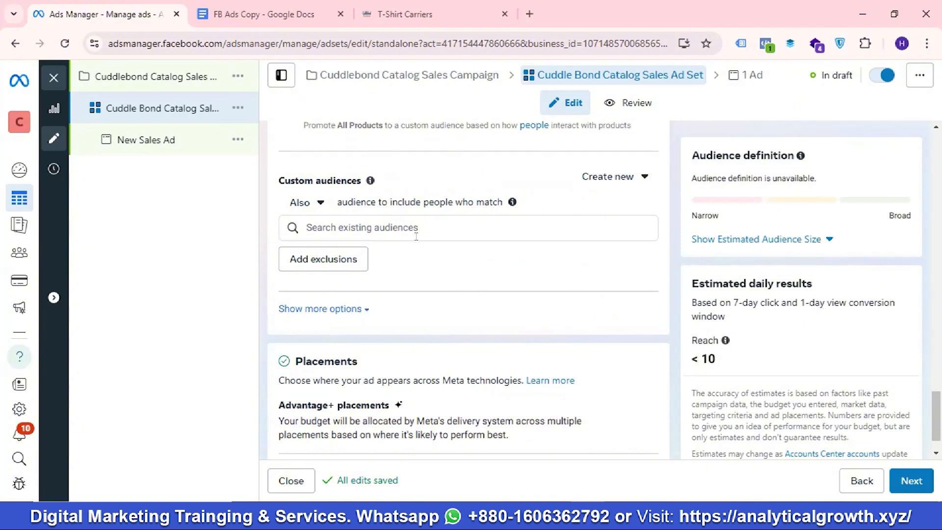
- Open the ad set's placement settings to show the Advantage+ and manual placement choices
scroll(448, 255, down, 1)
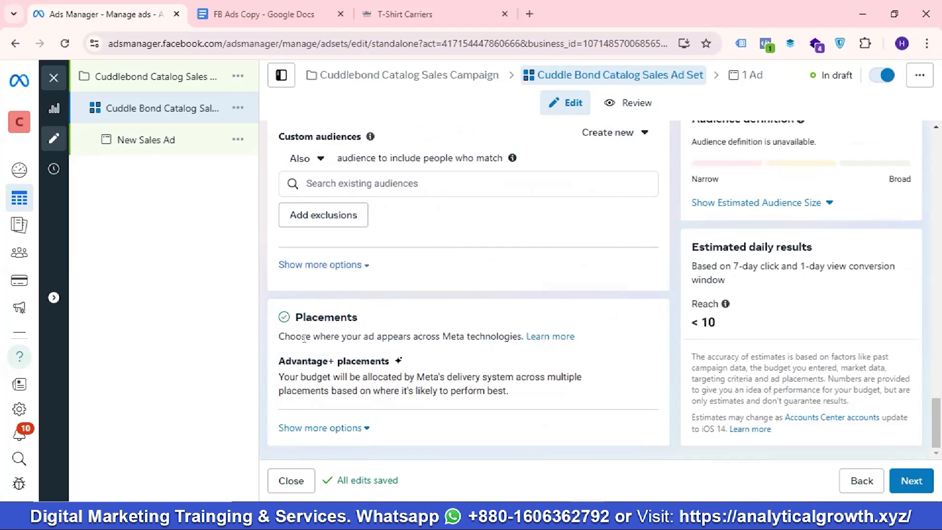
click(378, 317)
scroll(363, 334, down, 1)
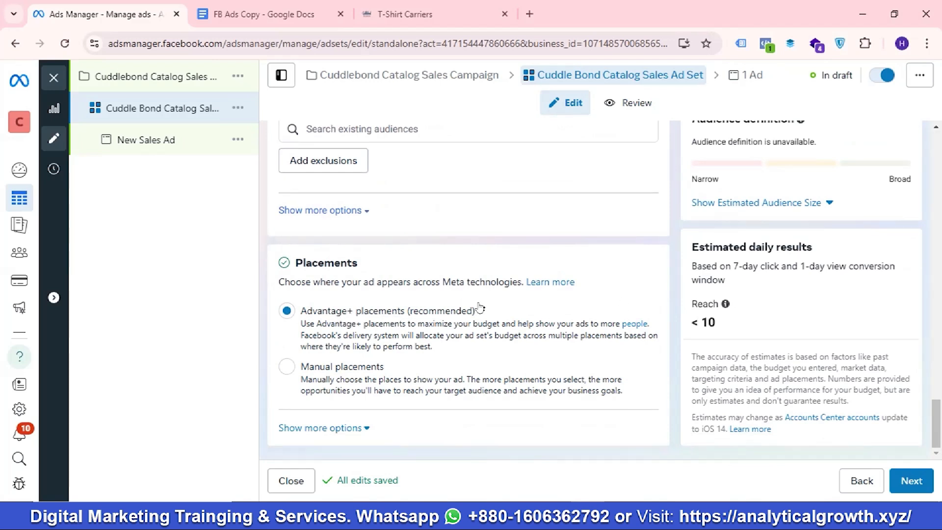
- Show the ad set's additional placement options, covering brand safety and suitability, and proceed to the ad level
click(343, 428)
scroll(334, 417, down, 6)
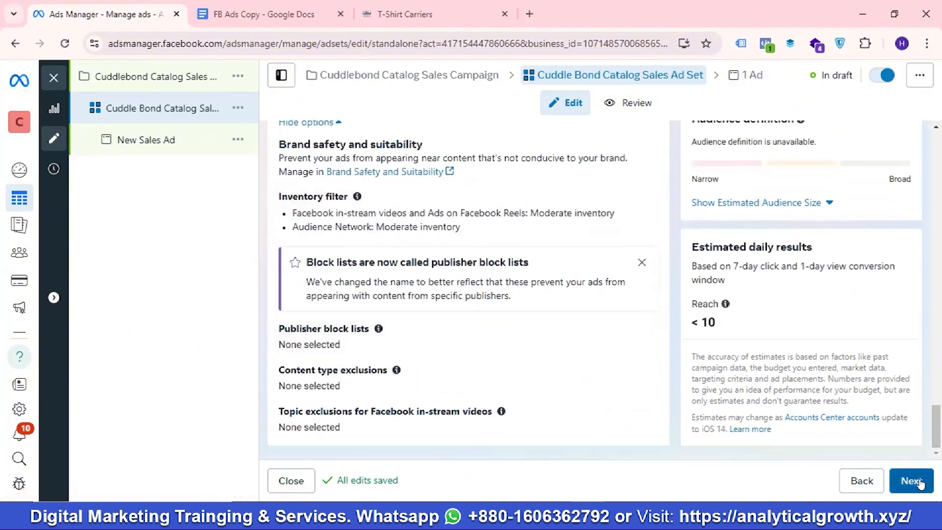
click(919, 483)
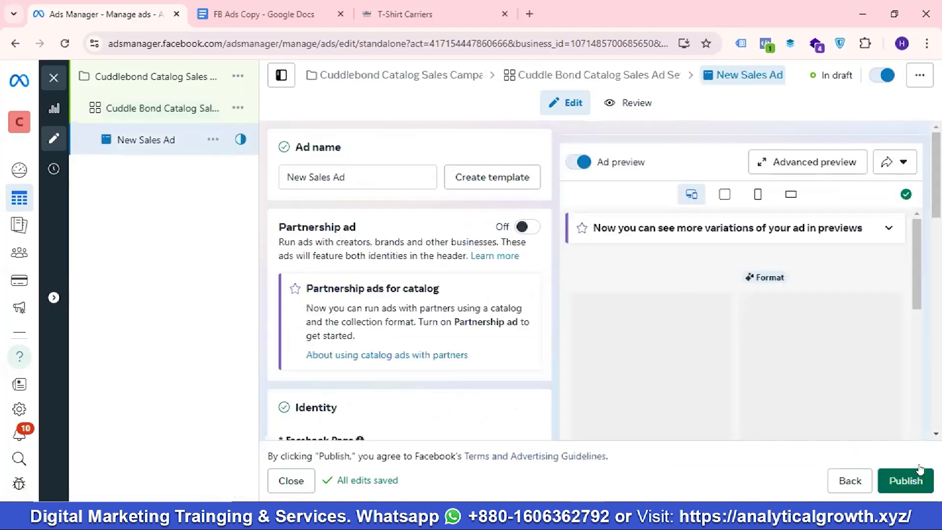
- Rename the ad as "Catalog Collection Sales Ad"
click(309, 178)
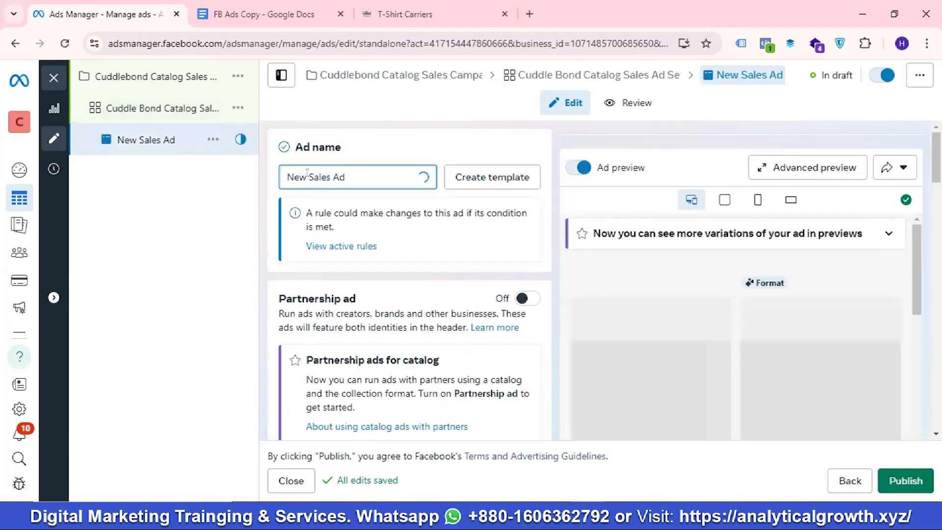
drag(309, 178, 284, 172)
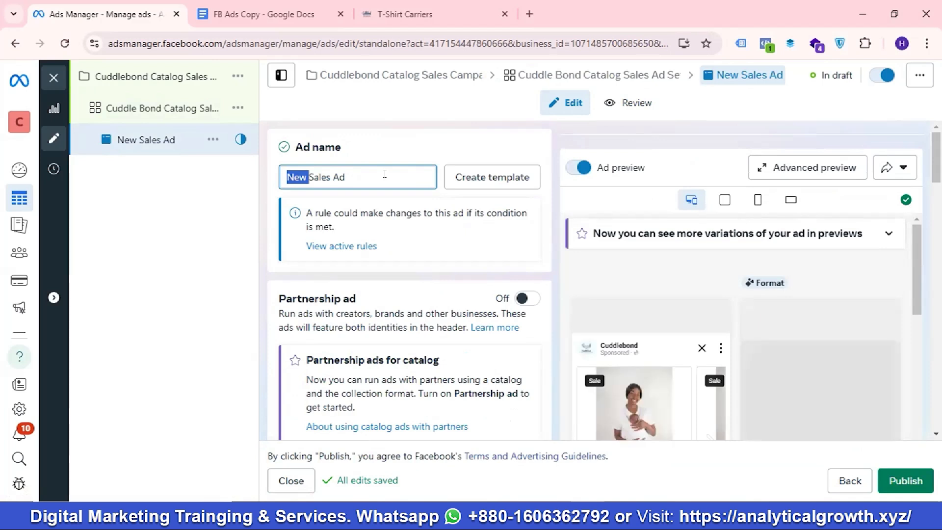
key(BackSpace)
key(Delete)
text(Catal)
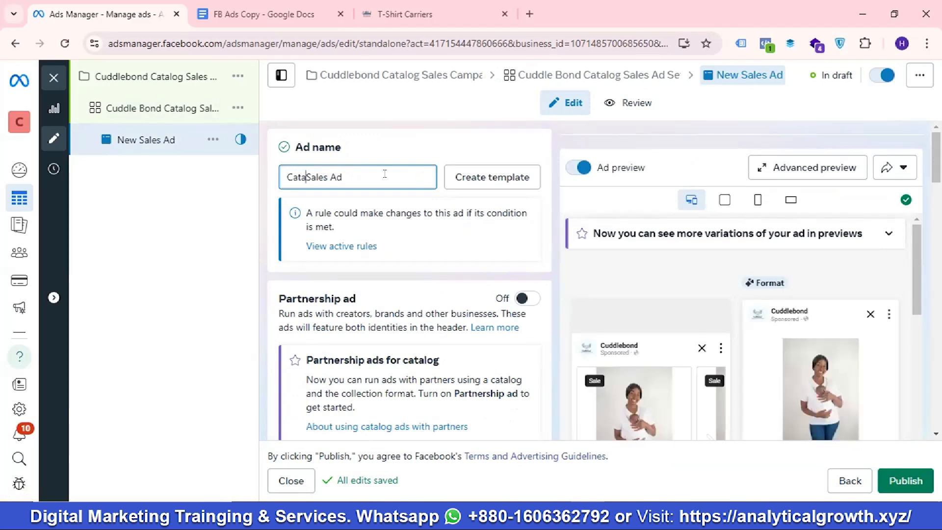
text(og)
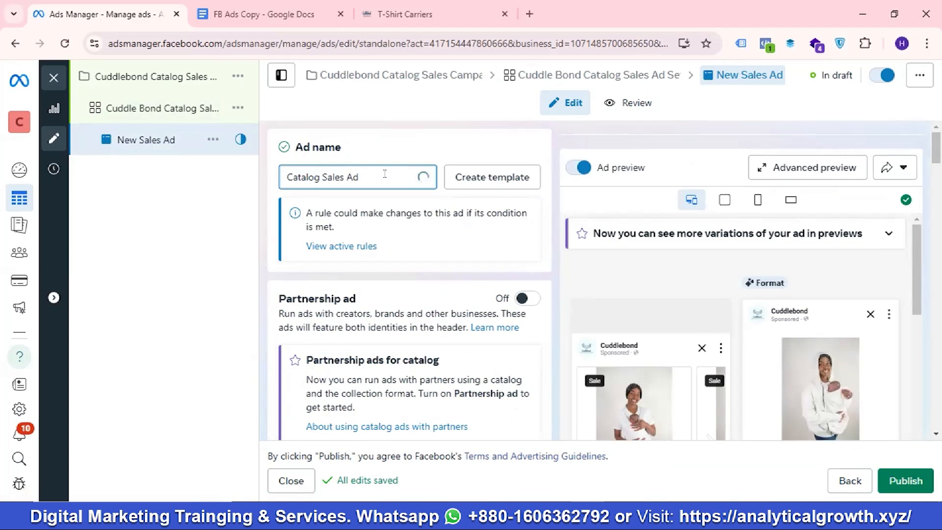
text( Collectio)
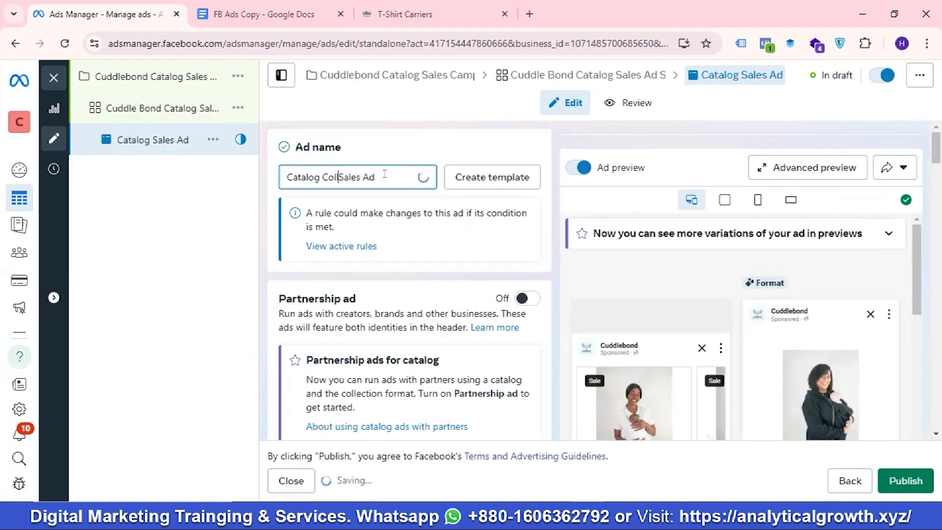
text(n)
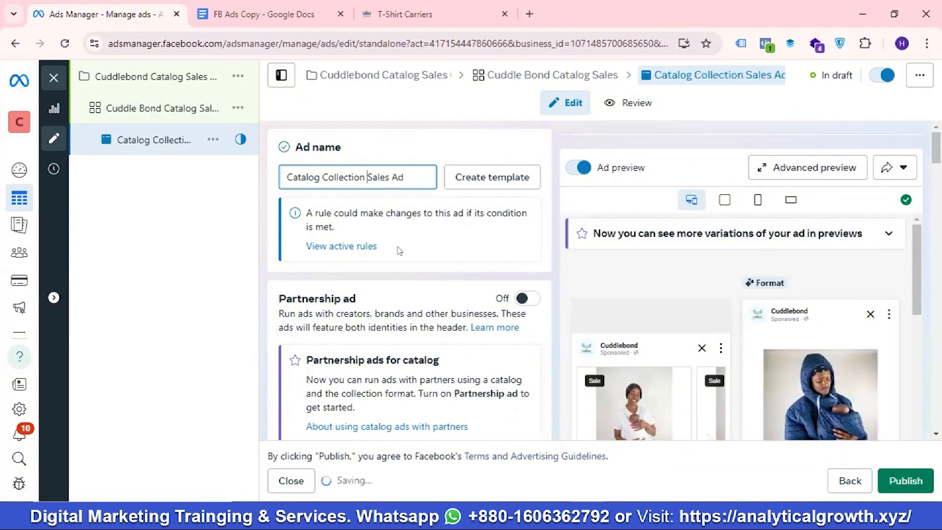
- Set the ad format to Collection and turn the ad preview on
scroll(400, 248, down, 4)
scroll(411, 250, down, 1)
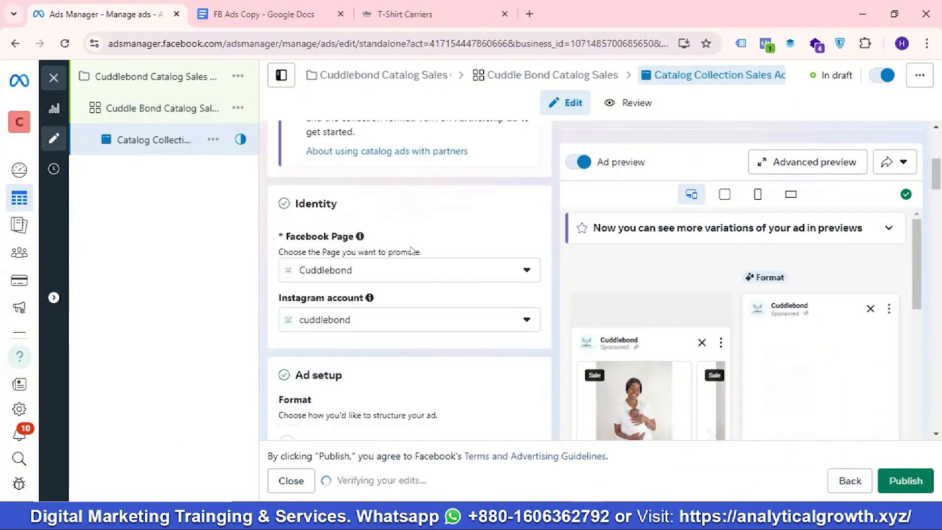
scroll(320, 247, down, 1)
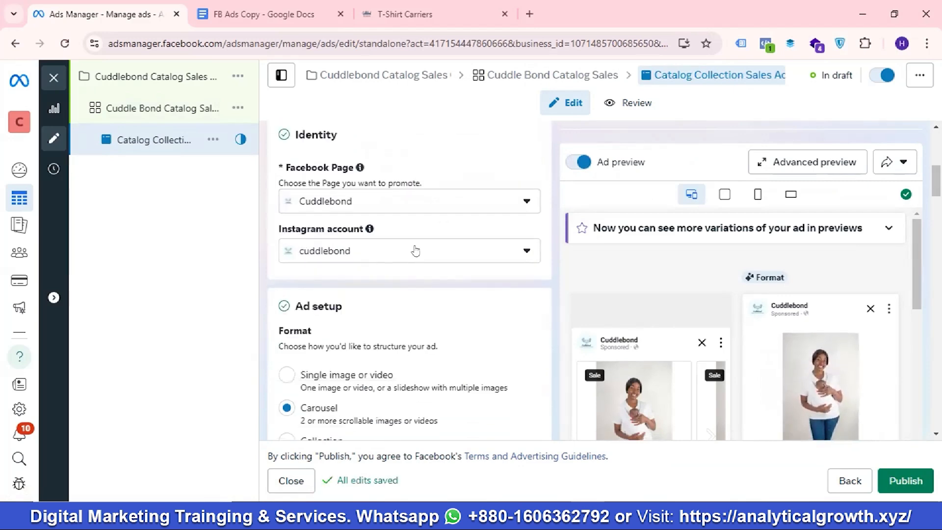
scroll(412, 247, down, 4)
scroll(350, 229, up, 1)
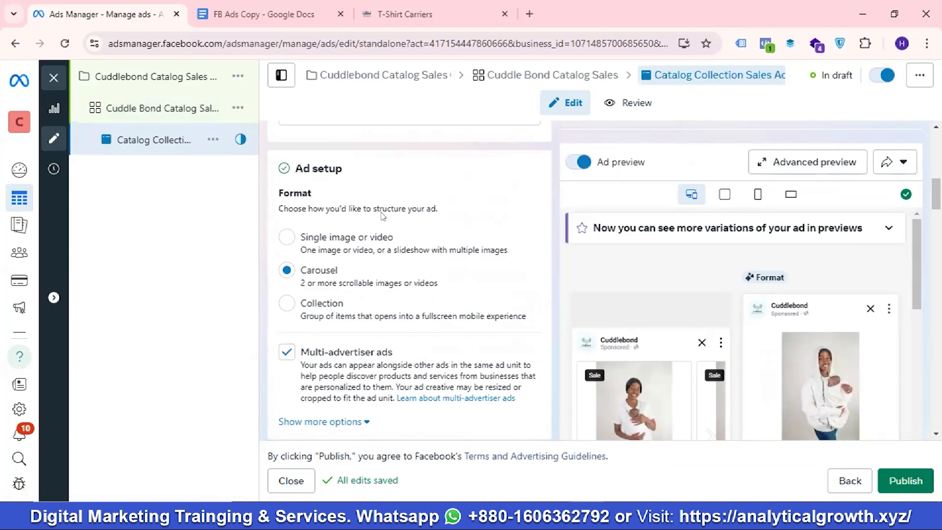
scroll(366, 230, down, 1)
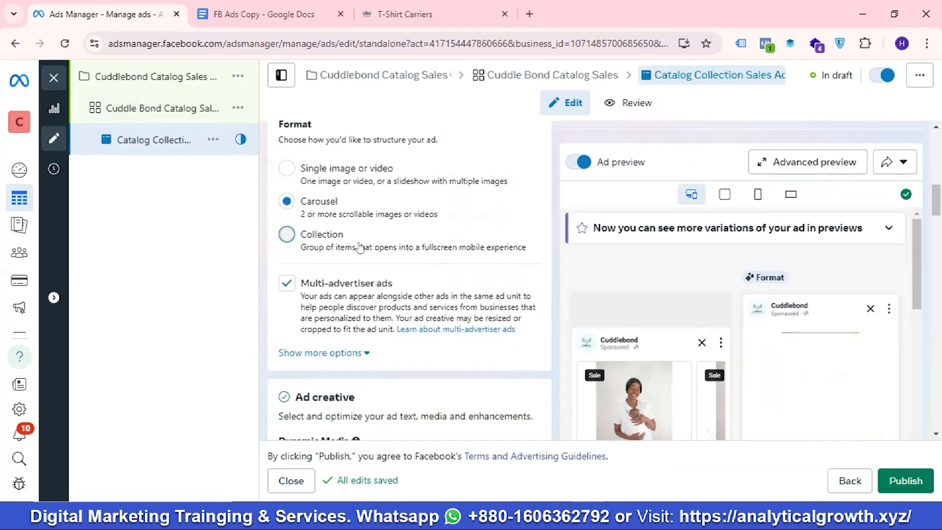
click(393, 245)
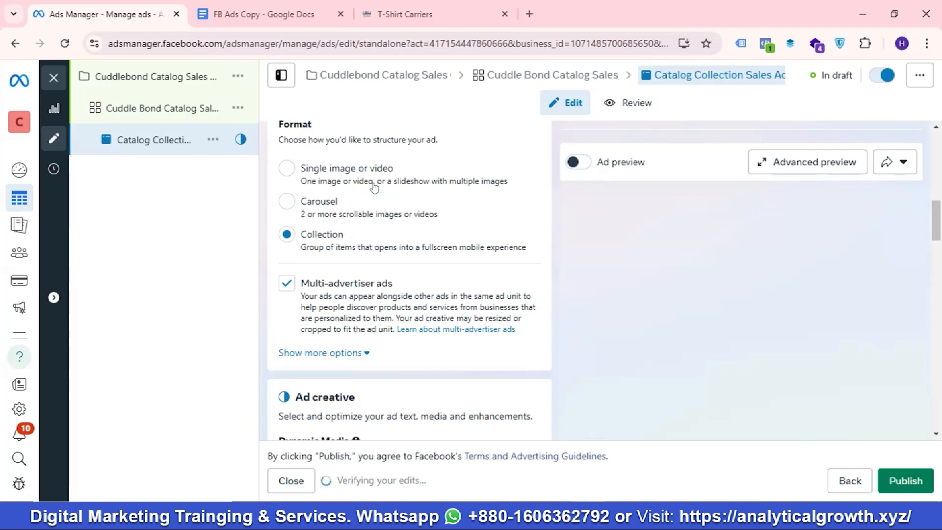
scroll(434, 251, down, 1)
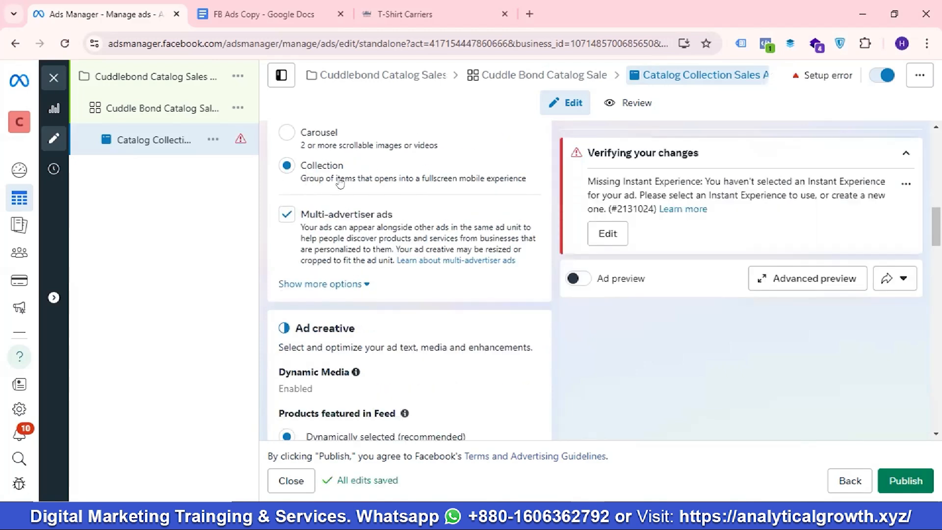
click(580, 278)
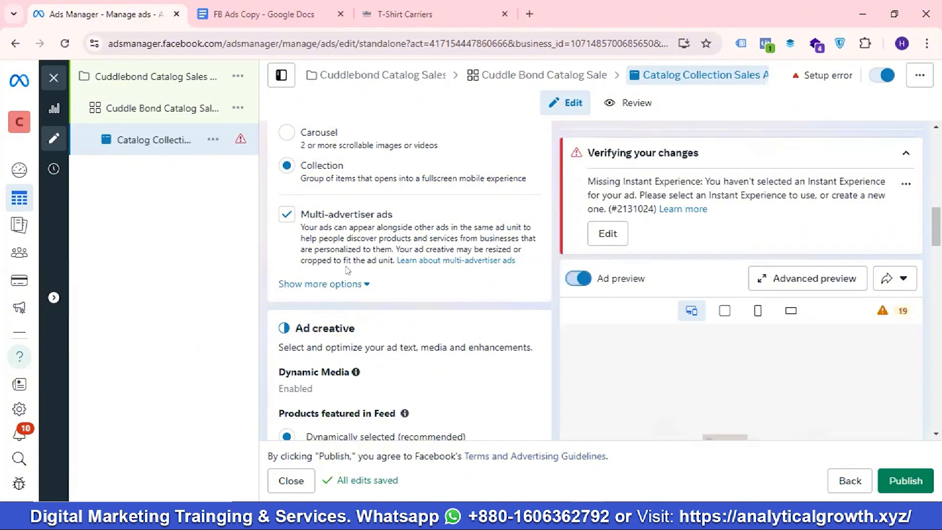
- Examine the ad creative section, from dynamic media and products featured in Feed to the primary text and headline fields
scroll(344, 255, down, 3)
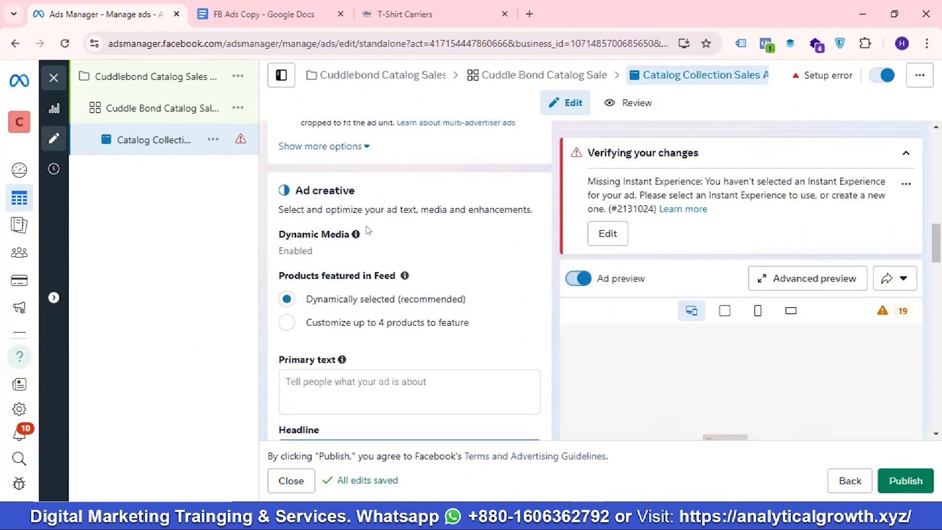
scroll(367, 211, down, 2)
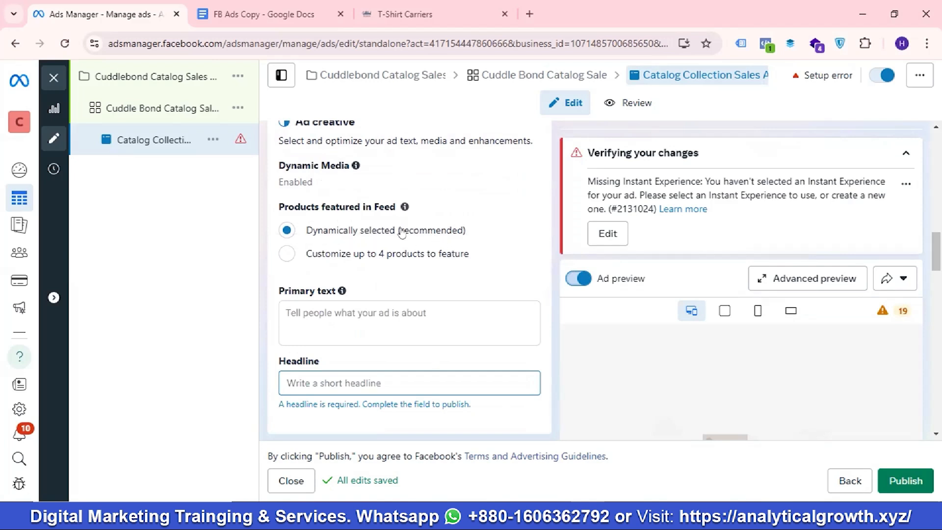
scroll(432, 245, down, 2)
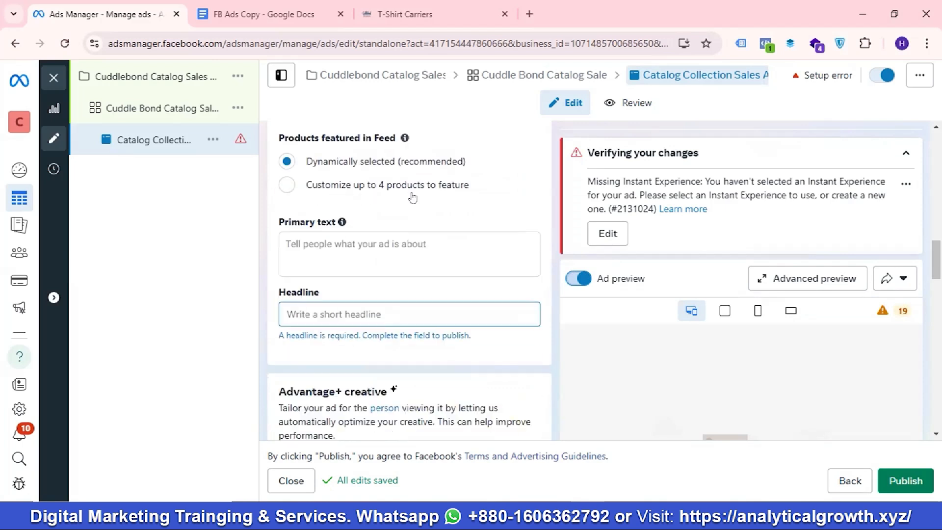
scroll(381, 196, down, 2)
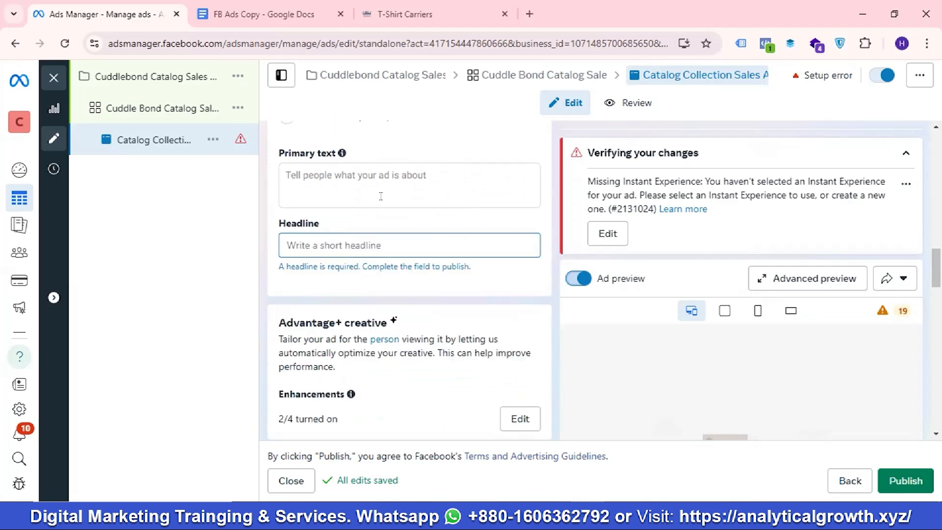
click(346, 173)
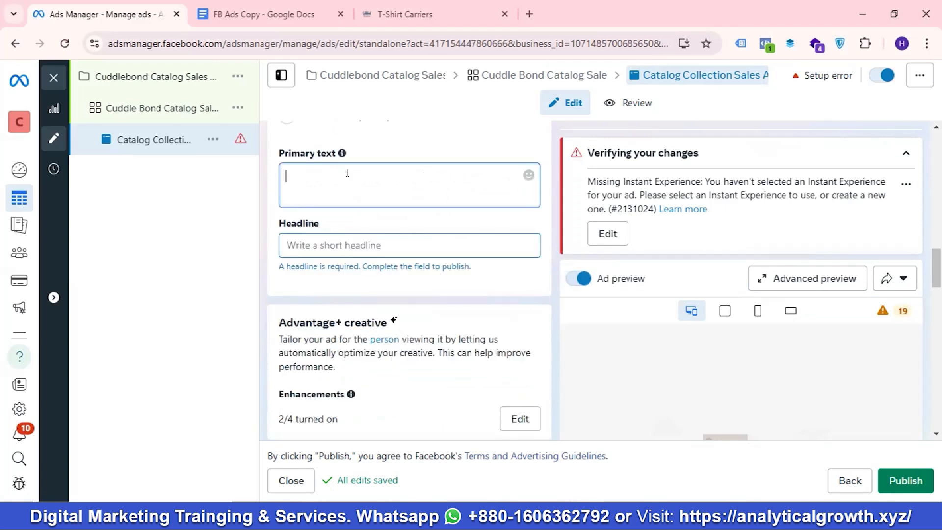
click(318, 241)
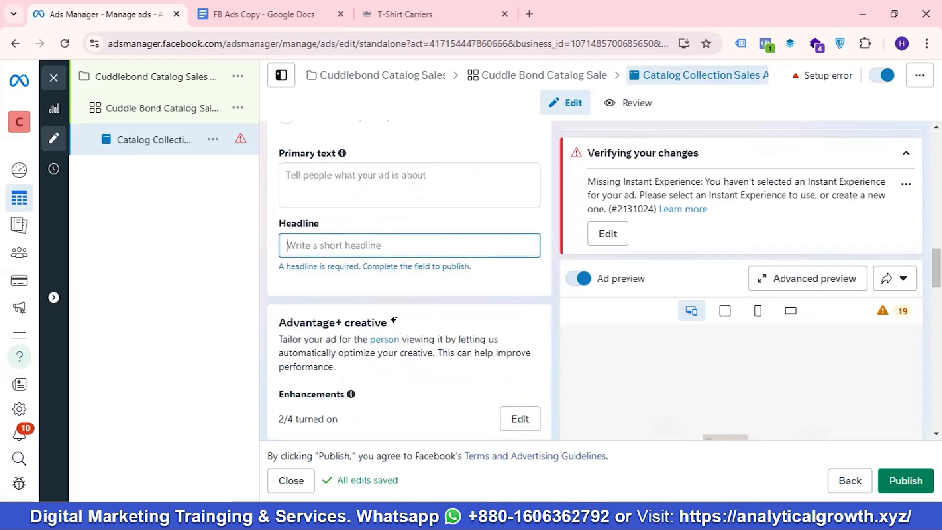
- Copy the "Hey, busy parents!" ad copy from the FB Ads Copy Google Doc into the ad's primary text
click(265, 13)
scroll(304, 253, down, 1)
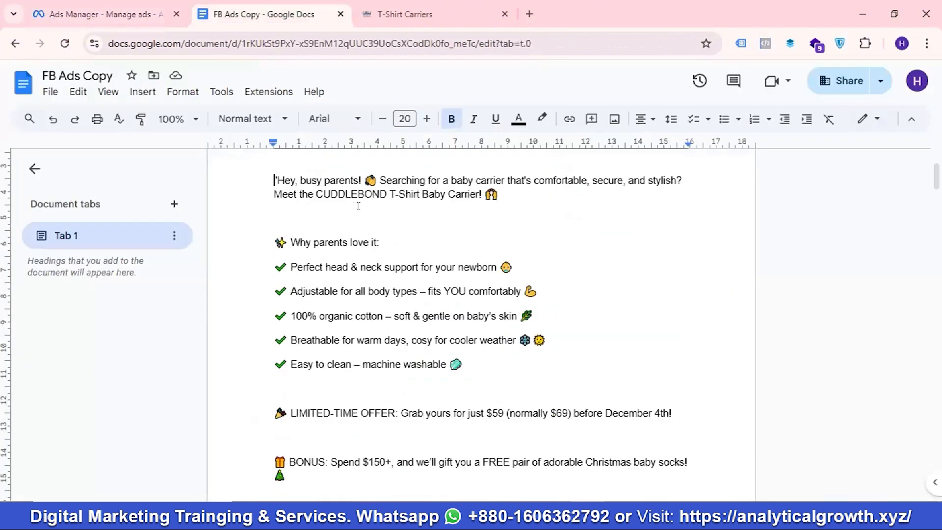
drag(358, 206, 667, 305)
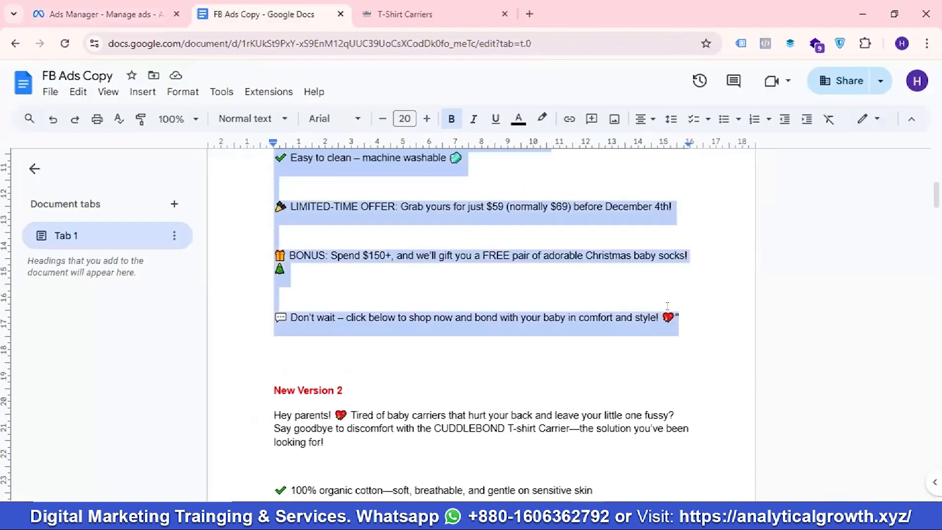
right_click(472, 294)
click(512, 151)
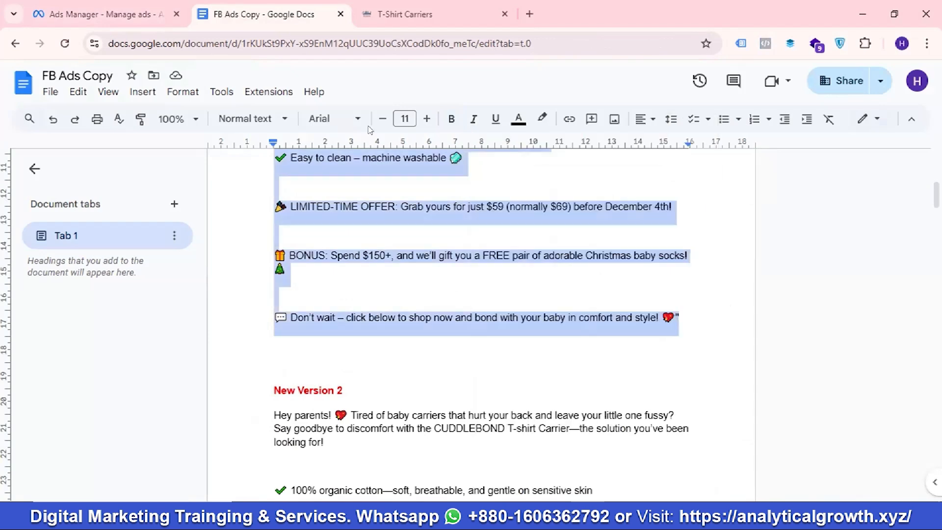
click(98, 14)
click(302, 176)
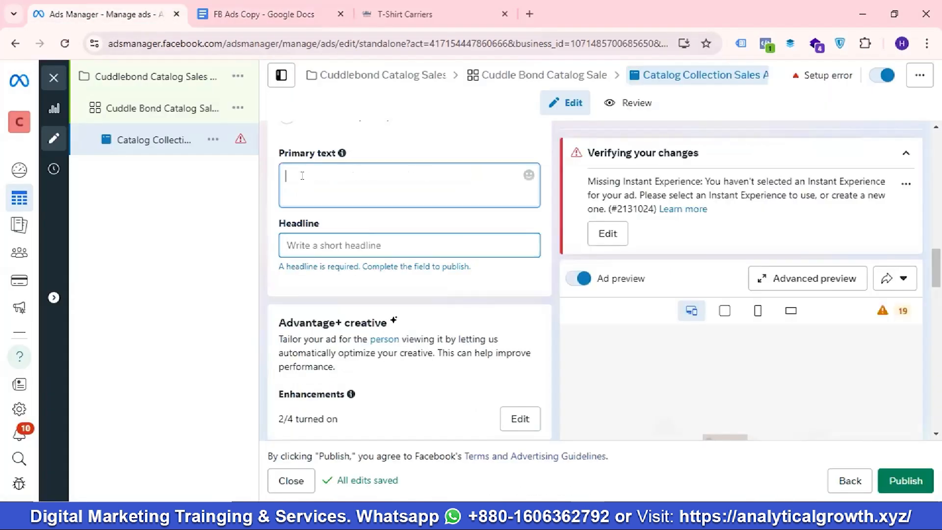
key(ctrl+v)
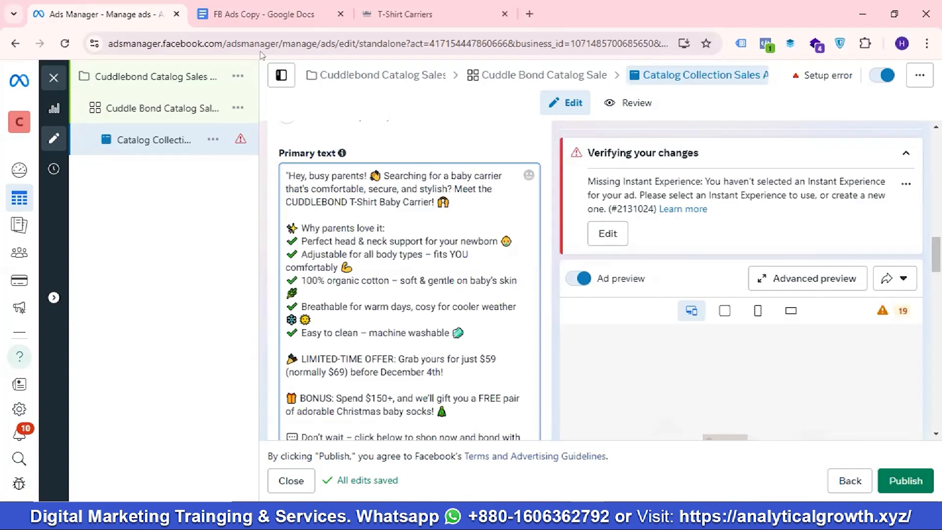
- Copy the headline "Limited Stock: Snag Yours!" from the FB Ads Copy document into the ad's headline
click(263, 14)
scroll(426, 294, up, 10)
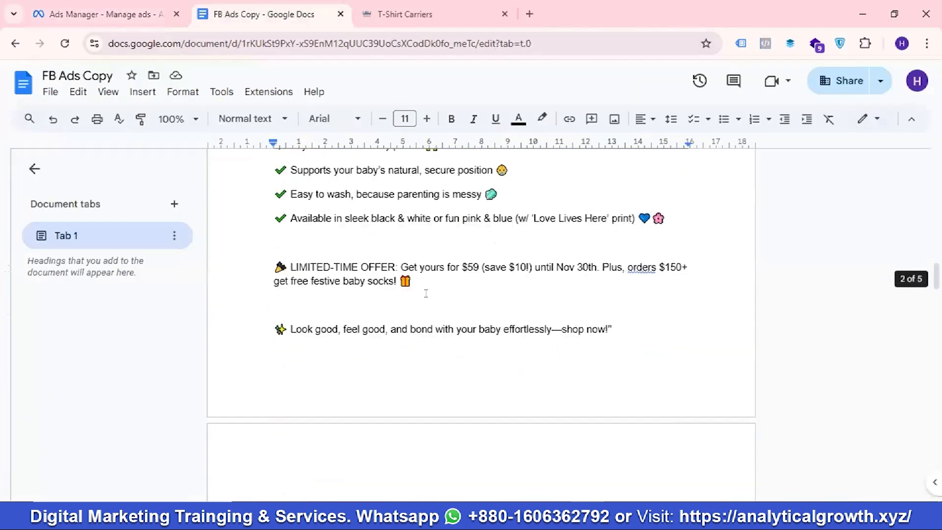
scroll(425, 294, down, 15)
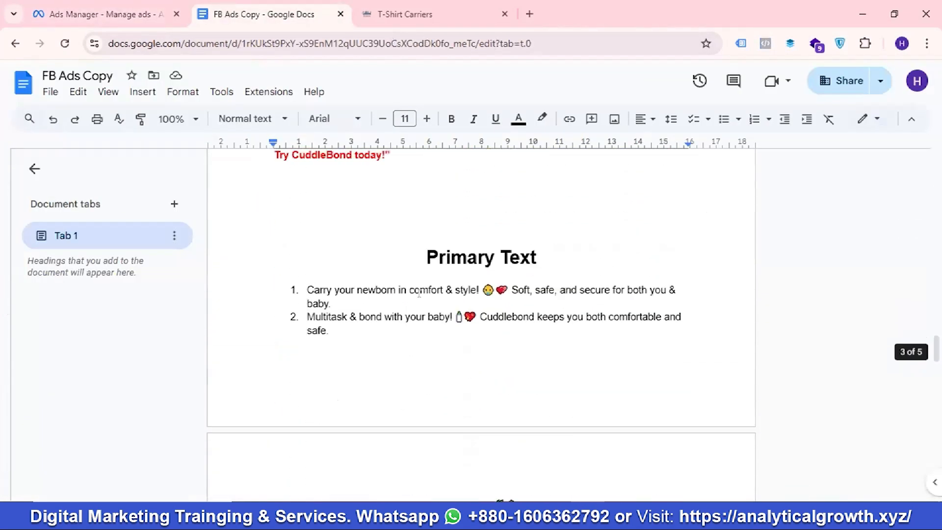
scroll(419, 293, down, 10)
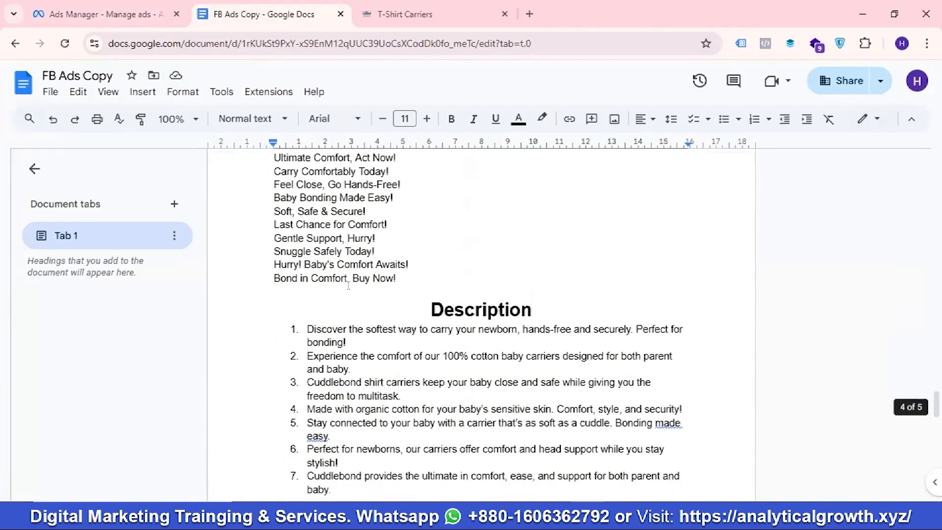
scroll(348, 286, down, 1)
scroll(305, 280, up, 4)
drag(264, 272, 401, 264)
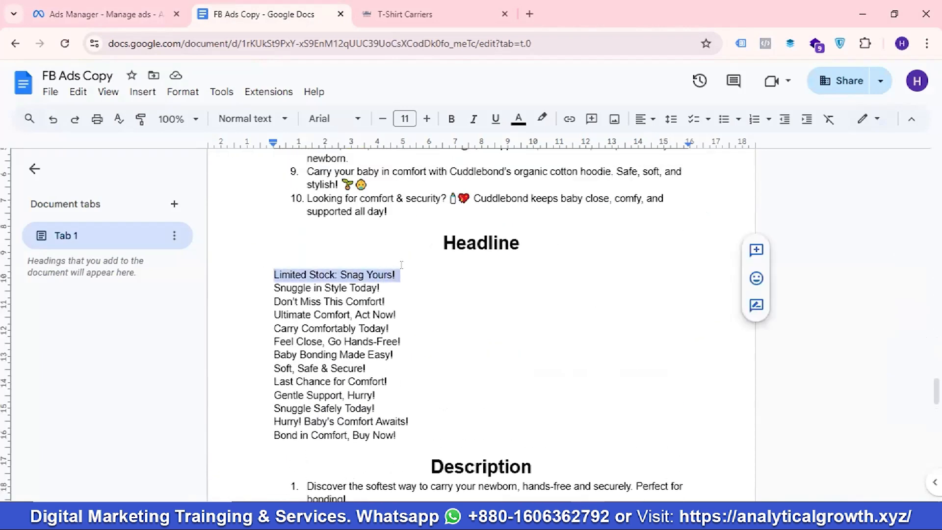
click(98, 14)
scroll(319, 285, down, 5)
scroll(320, 284, down, 1)
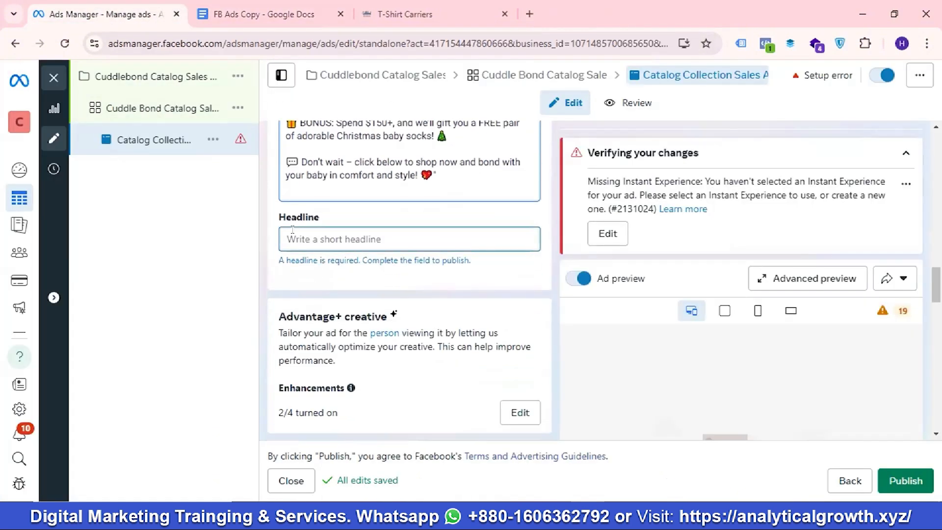
click(298, 239)
key(ctrl+v)
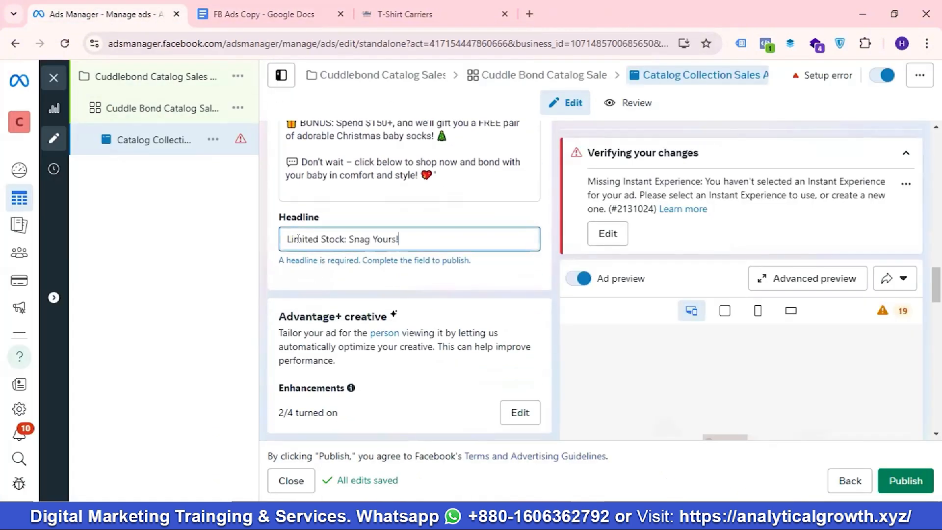
- Create a new Instant Experience for the ad's destination from the Digital Circular template
scroll(317, 263, down, 3)
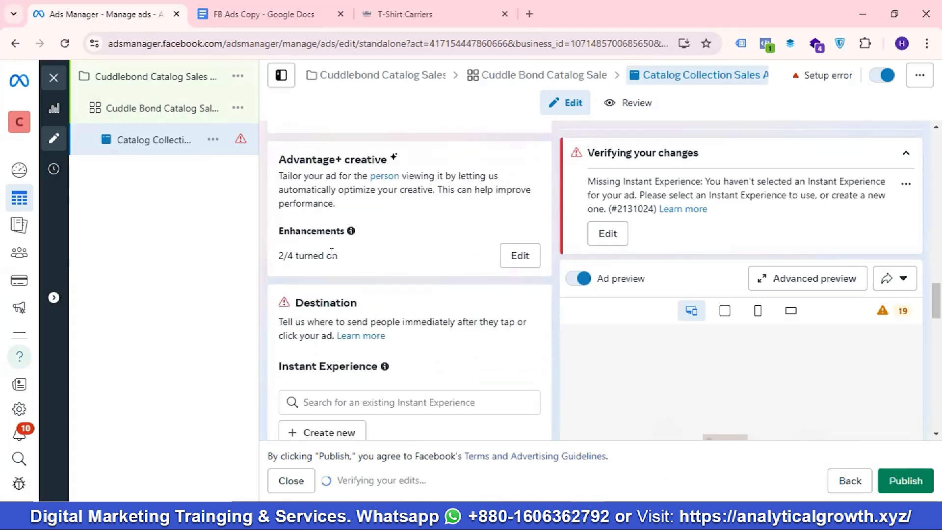
scroll(338, 258, down, 3)
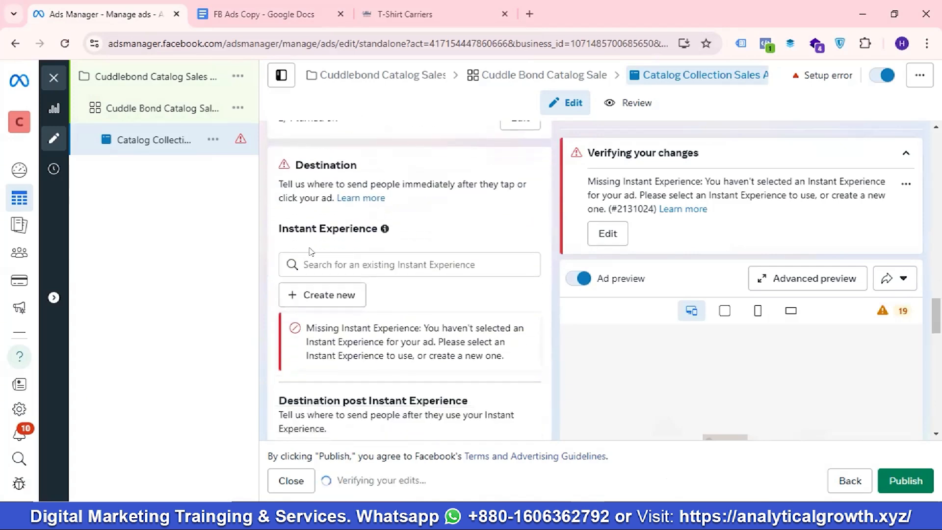
scroll(370, 241, down, 1)
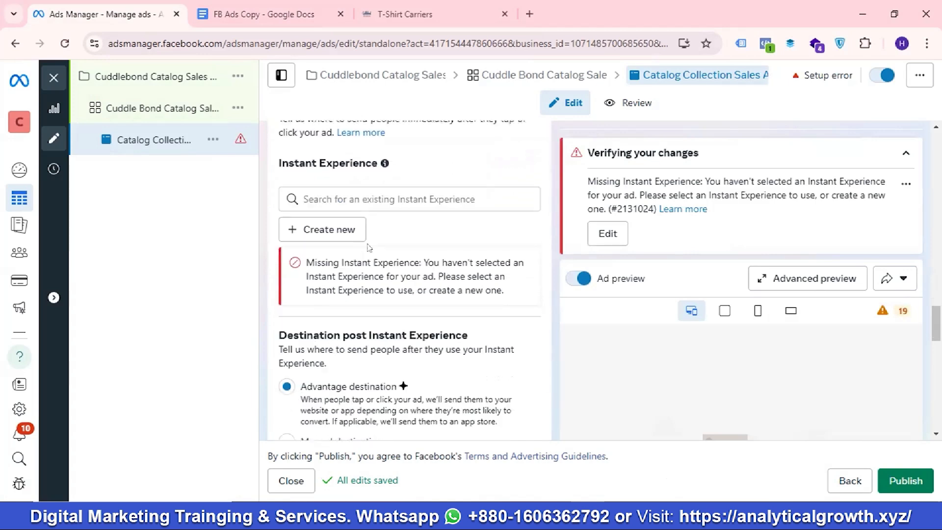
click(328, 230)
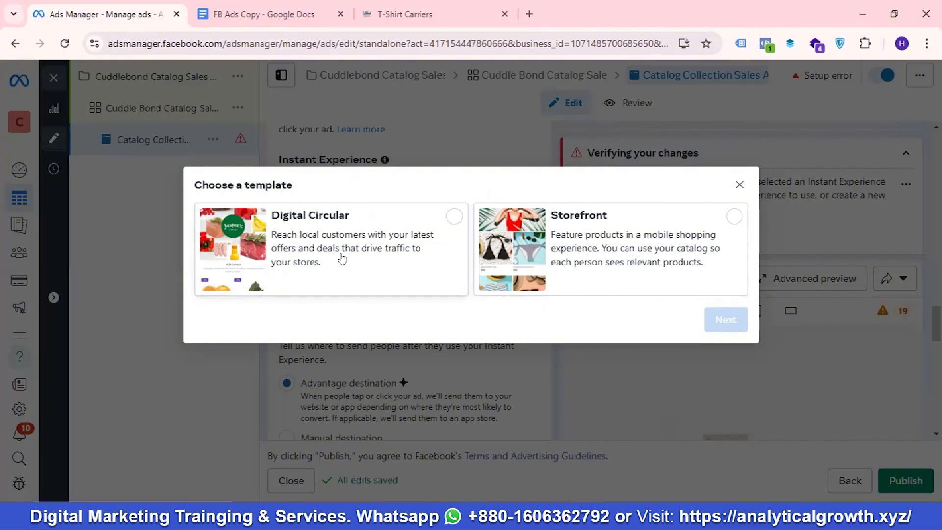
click(307, 230)
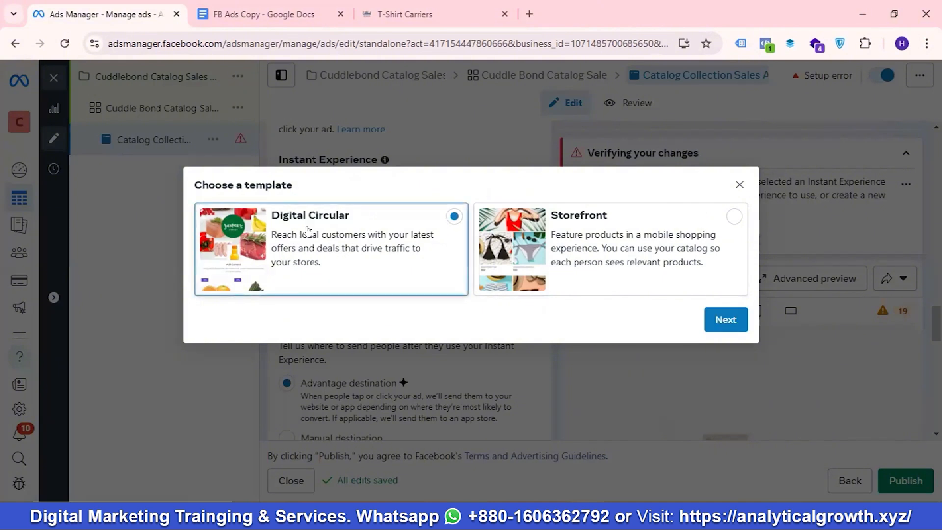
click(725, 321)
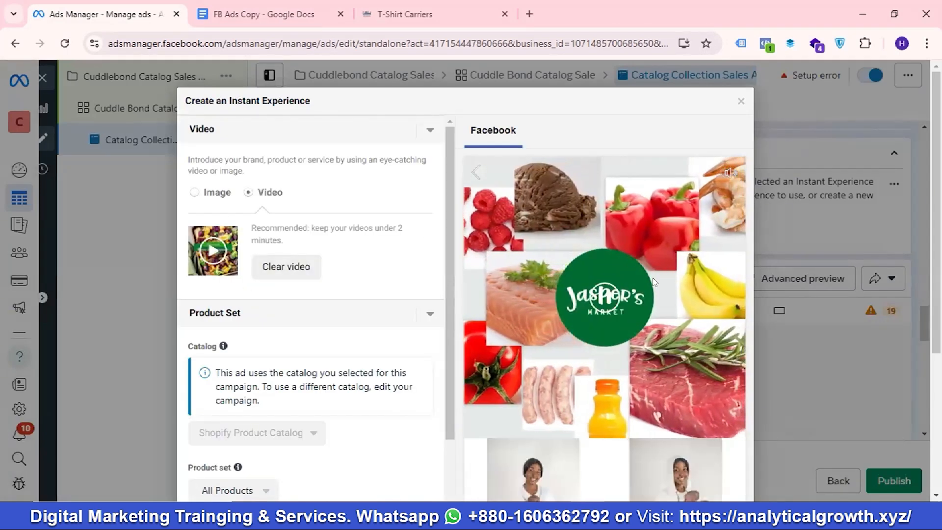
- Replace the Instant Experience's template video with the 1:00 Auto_Cropped_AR_IG video from the library
scroll(612, 275, down, 3)
scroll(612, 276, down, 10)
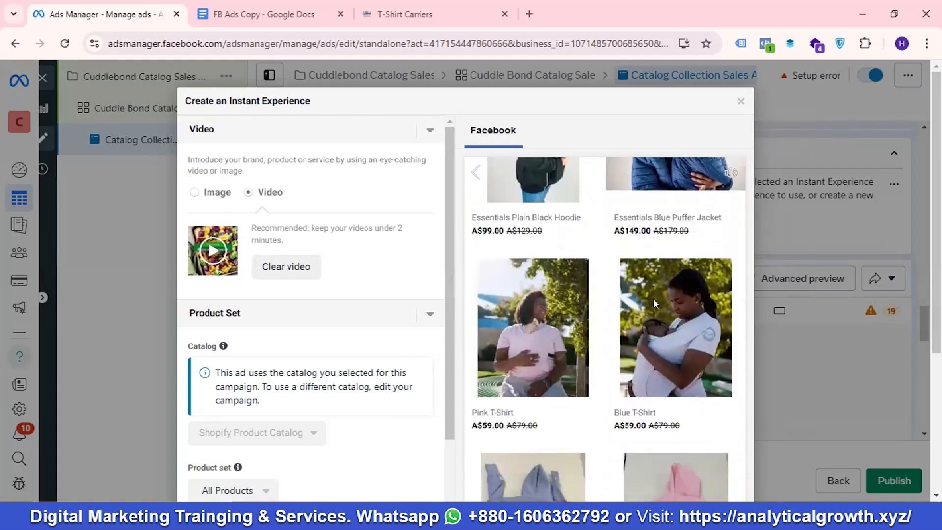
scroll(655, 303, up, 5)
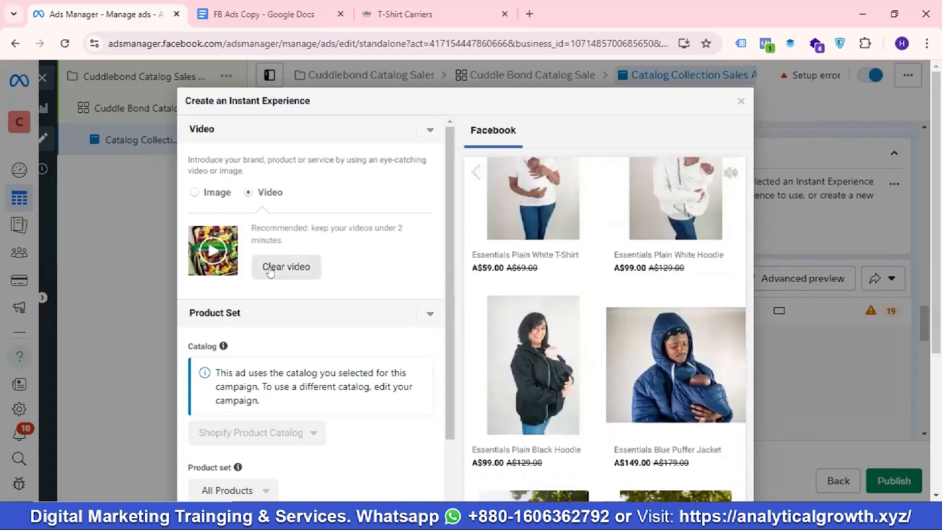
click(314, 270)
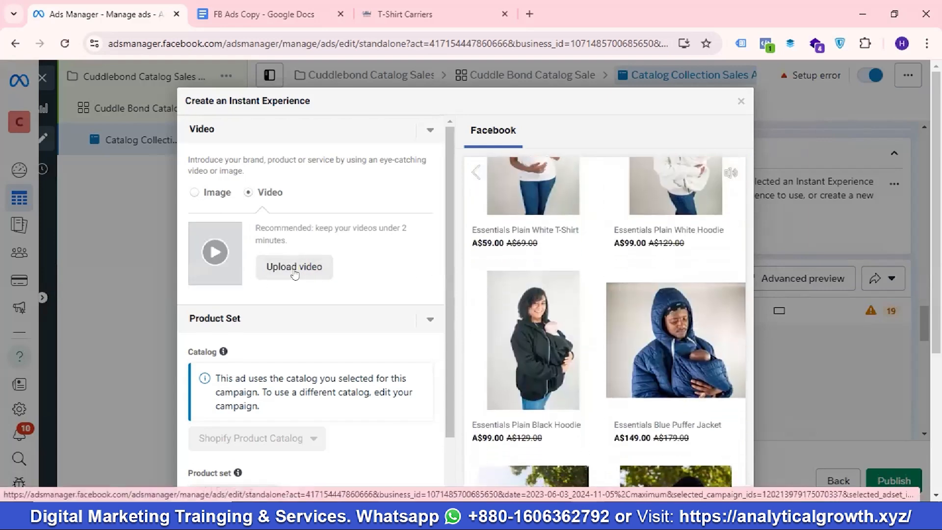
click(293, 273)
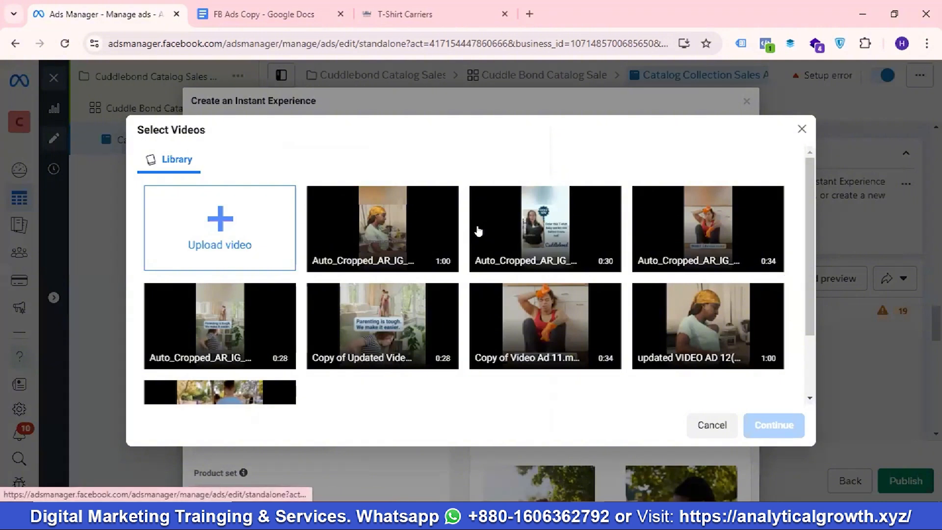
click(380, 232)
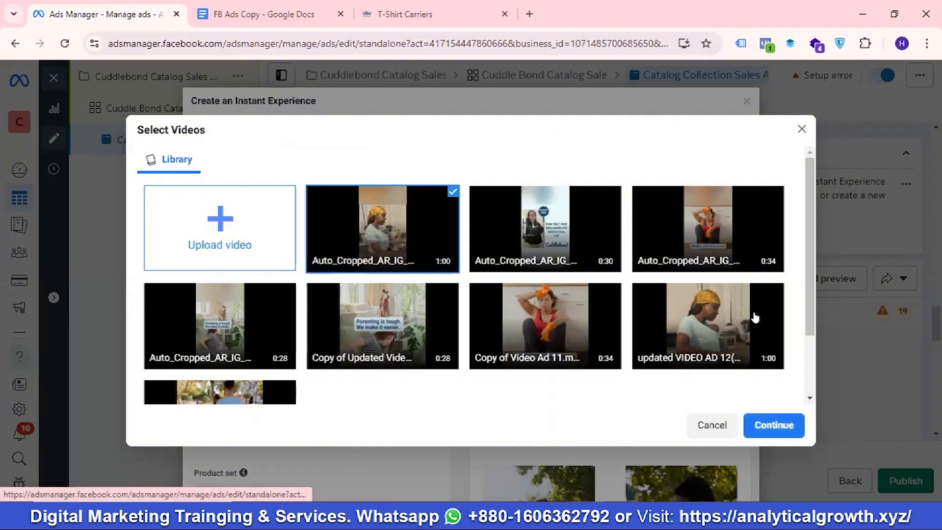
click(774, 425)
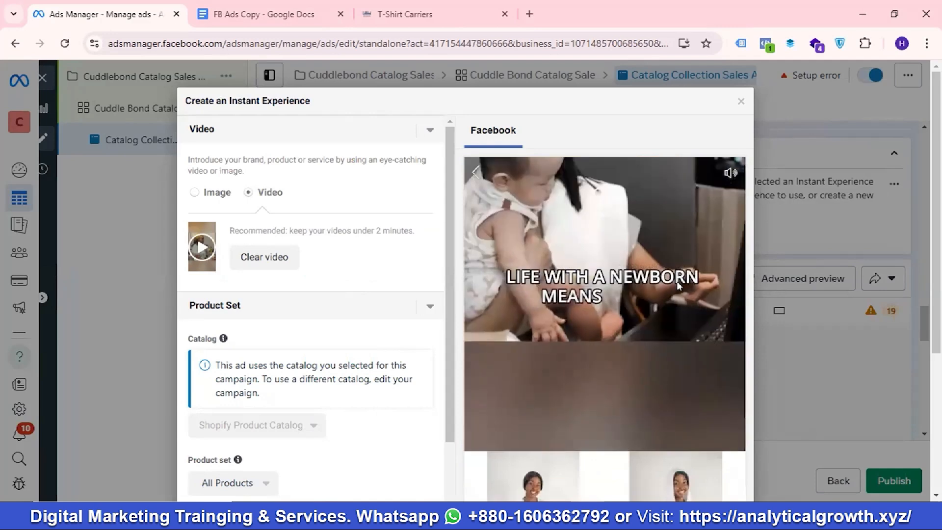
- Examine the Instant Experience's product preview and its product set settings, including the pricing and shipping overlay choices
scroll(655, 294, down, 2)
scroll(655, 294, down, 1)
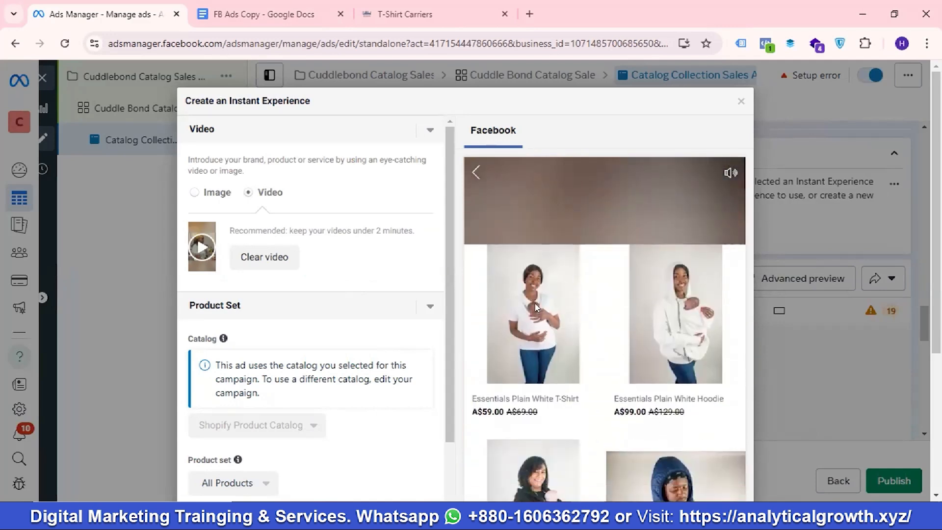
scroll(608, 308, down, 8)
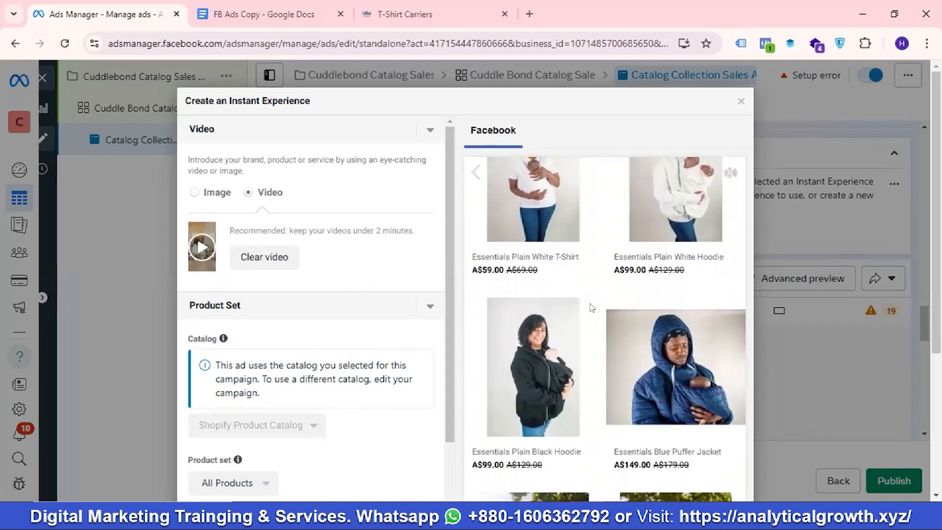
scroll(304, 304, down, 1)
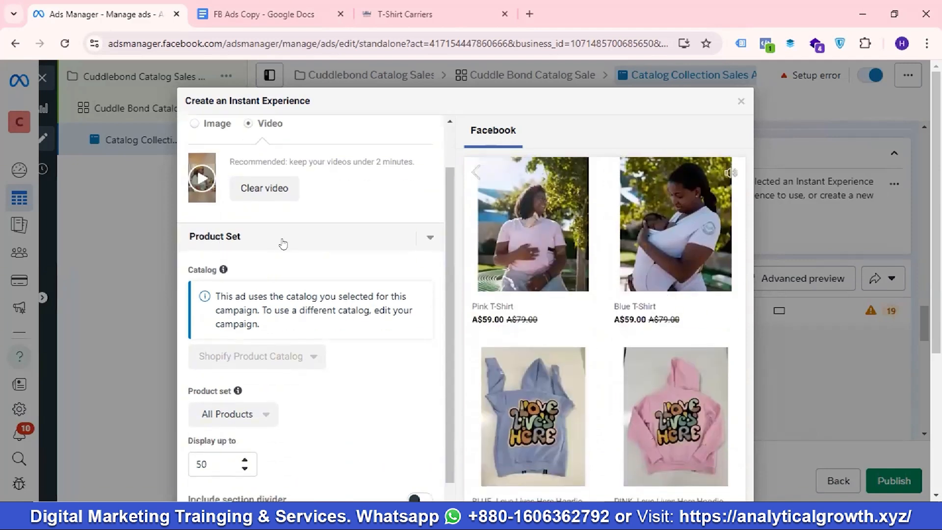
scroll(327, 261, down, 2)
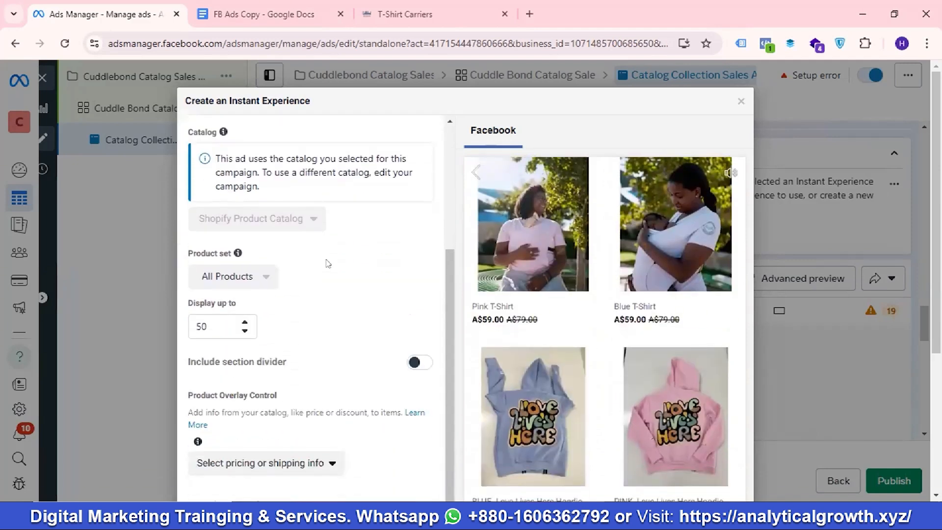
scroll(305, 270, down, 1)
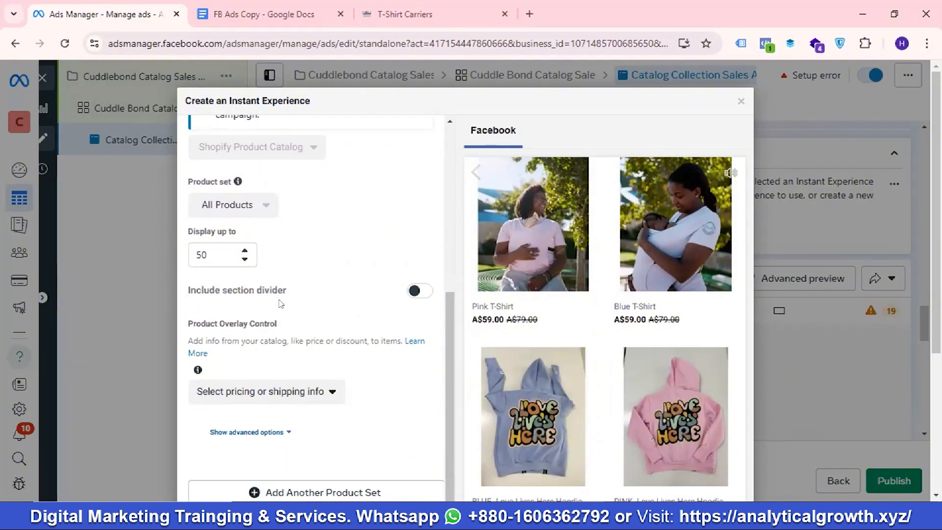
scroll(314, 303, down, 2)
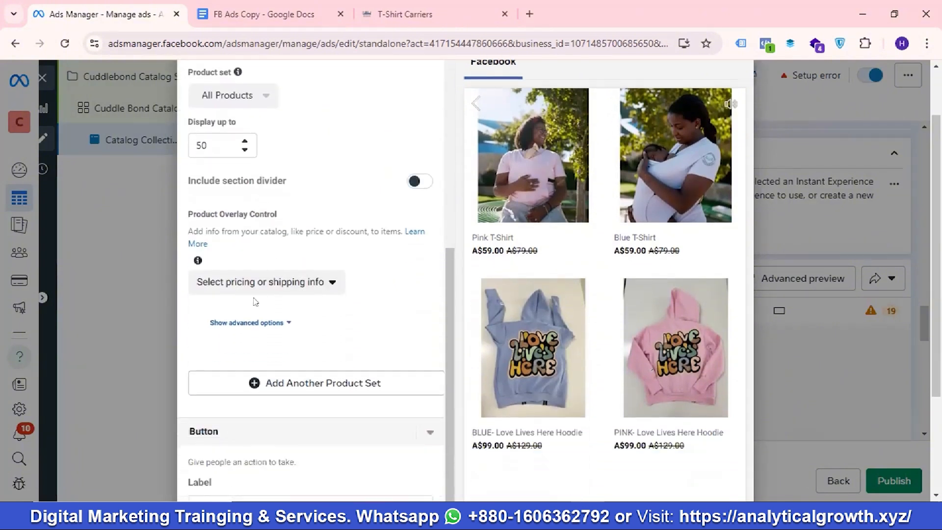
mouse_move(248, 293)
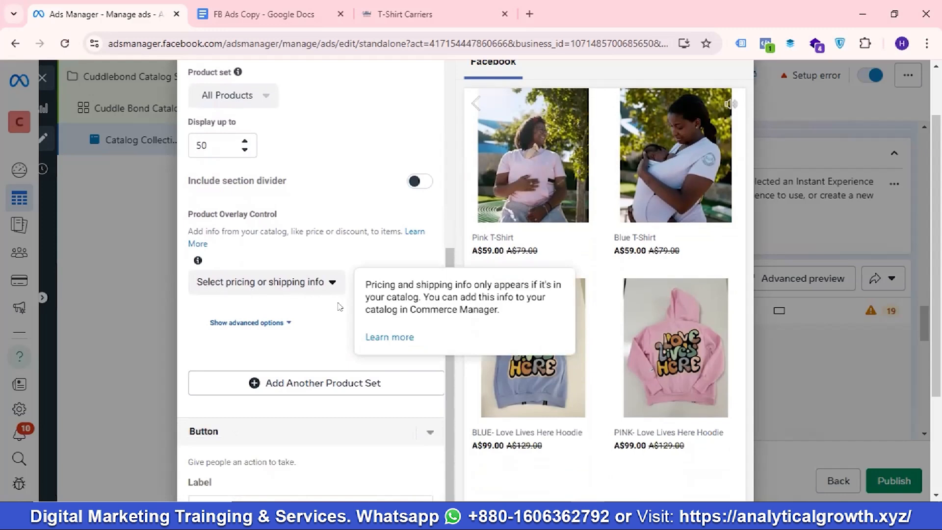
click(304, 288)
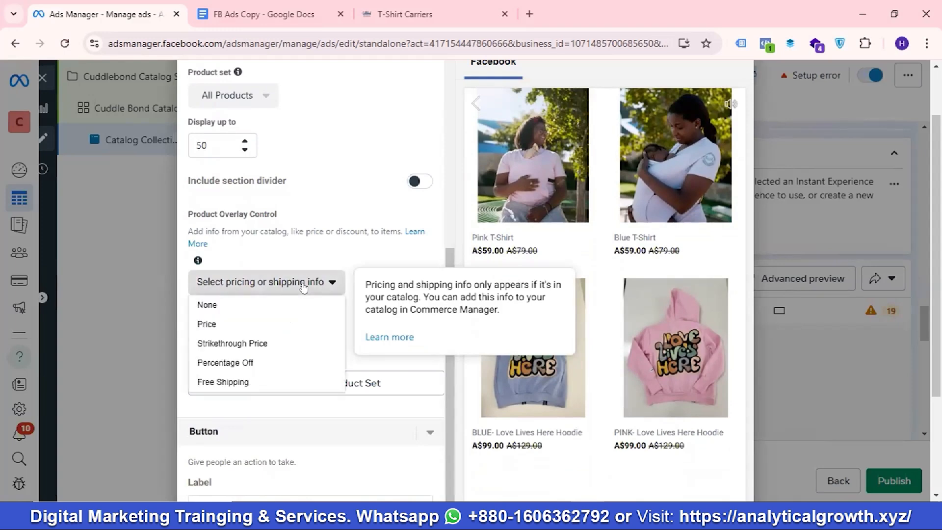
click(357, 252)
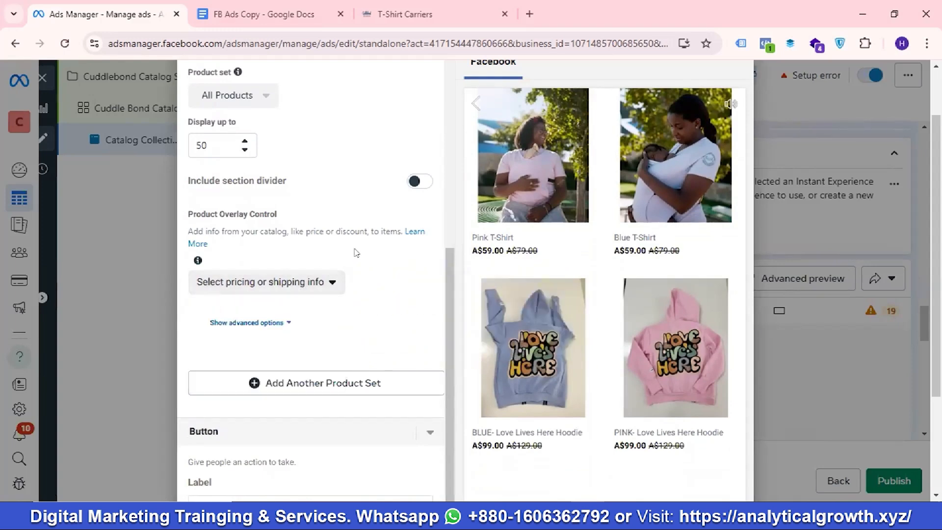
- Show the product set's advanced options and examine the product headline, description and layout settings
click(262, 323)
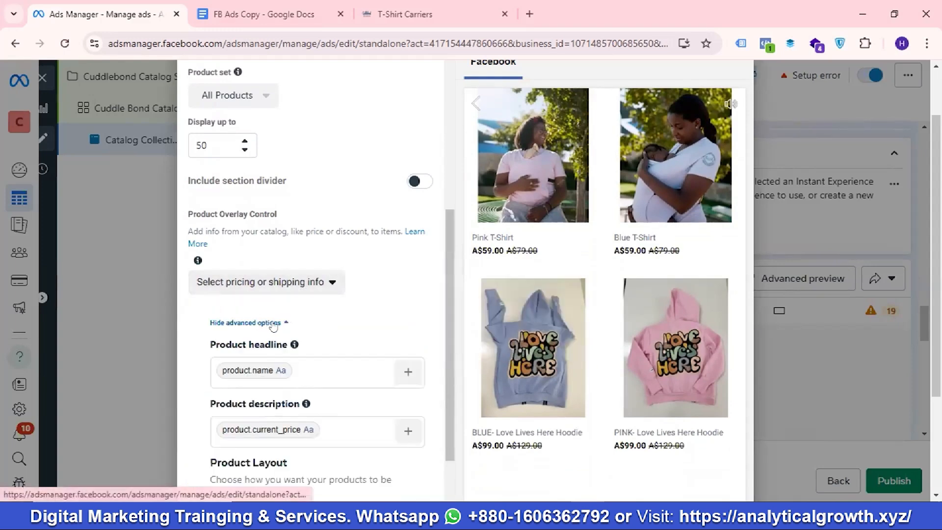
scroll(320, 292, down, 3)
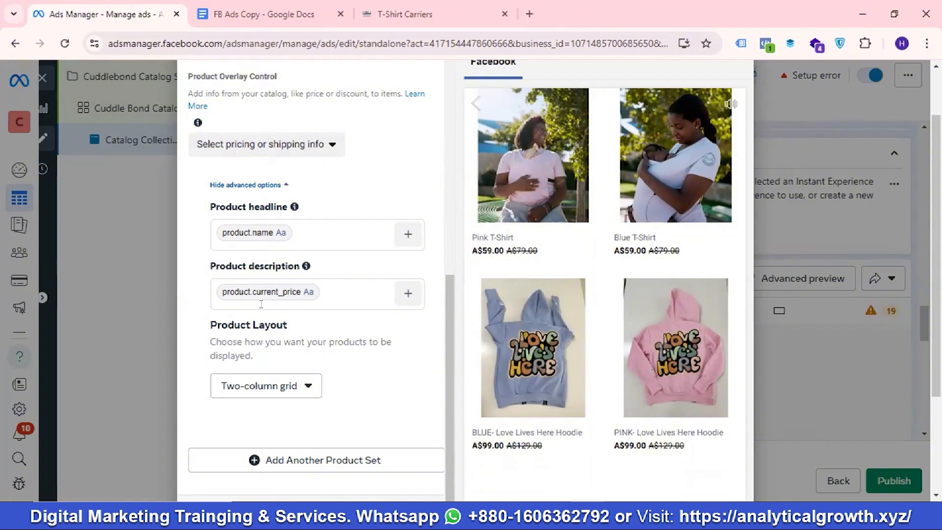
scroll(271, 314, down, 1)
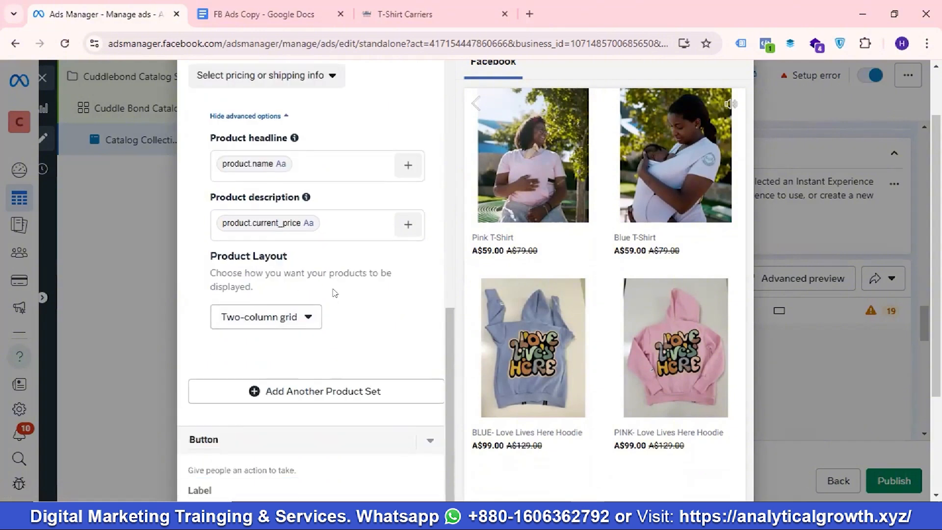
- Label the Instant Experience's button "Shop Now"
scroll(319, 299, down, 3)
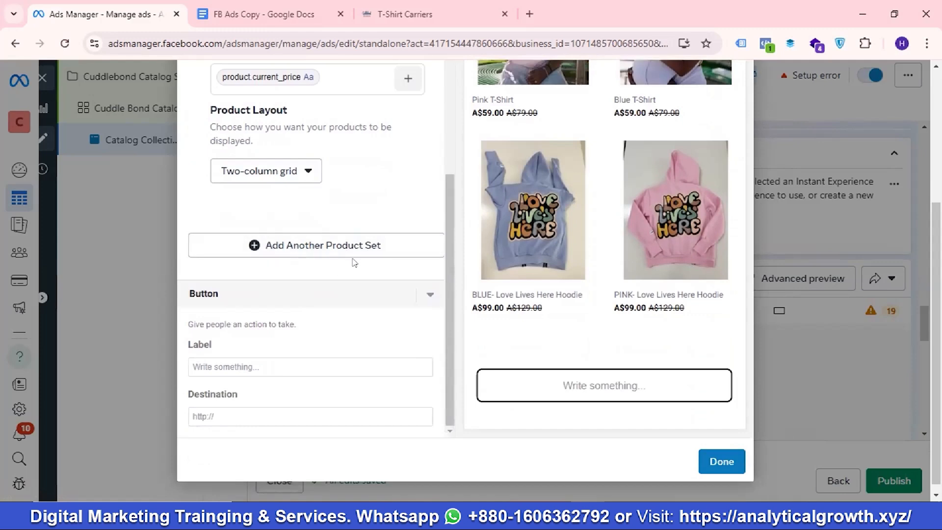
scroll(326, 287, down, 1)
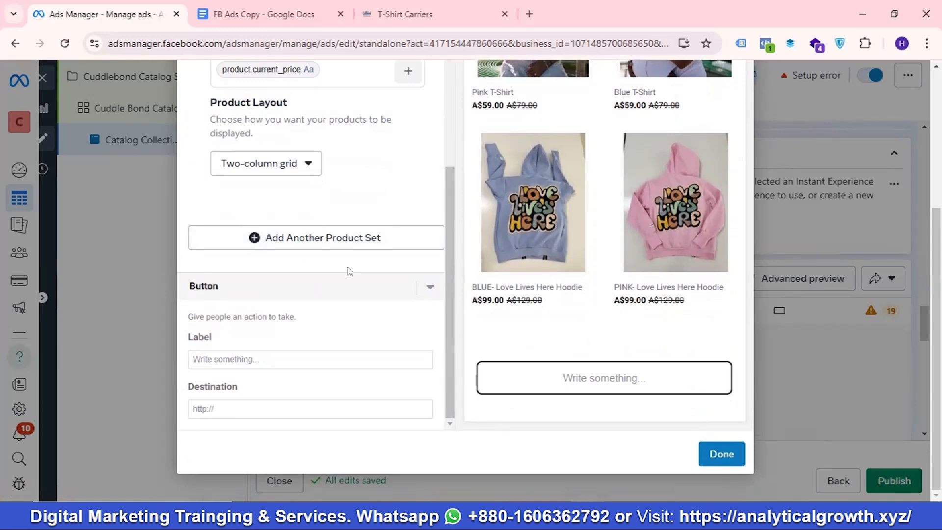
click(306, 299)
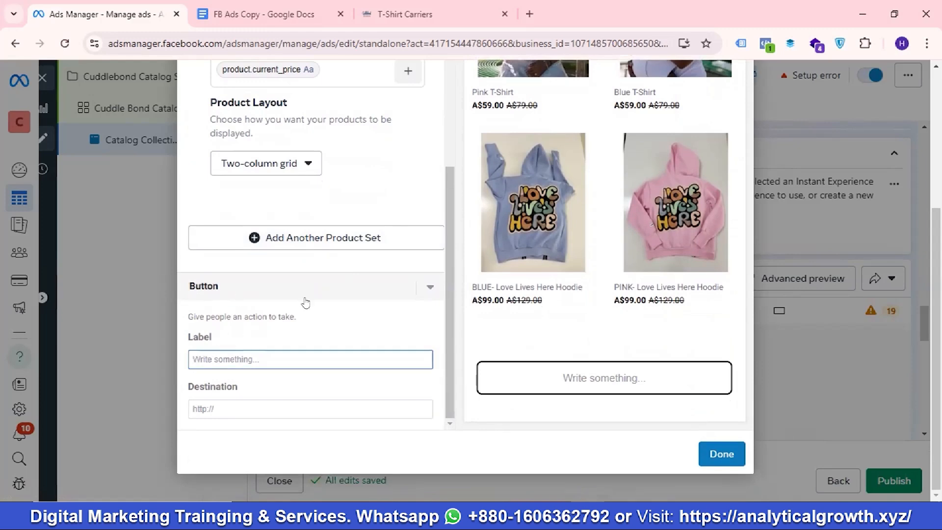
text(Sh)
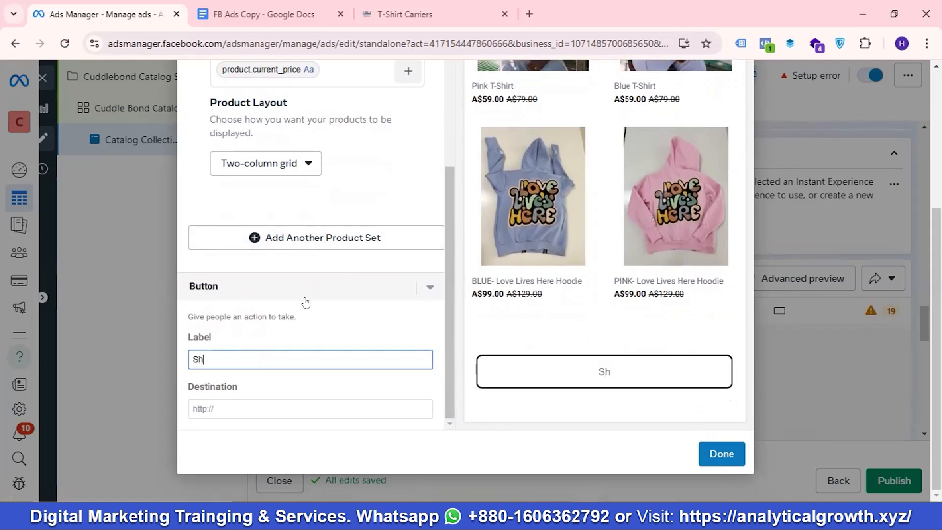
text(op Now)
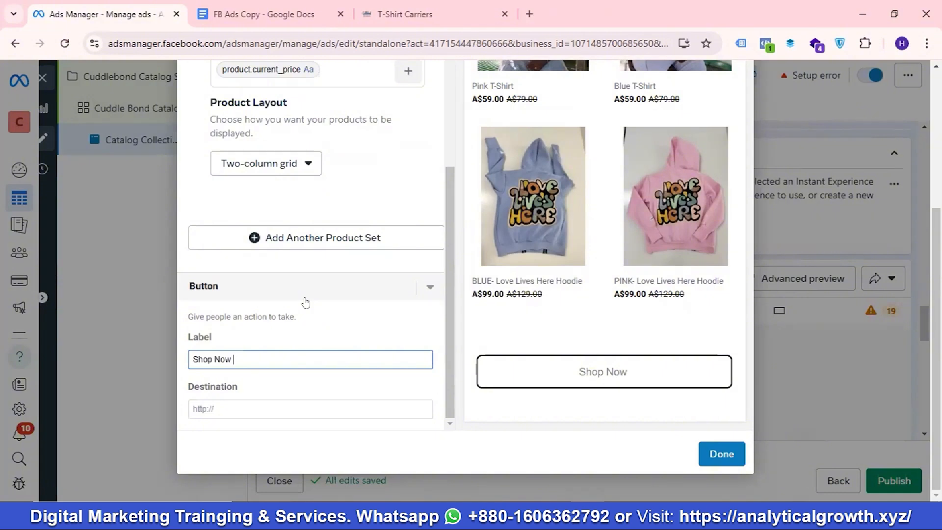
key(Tab)
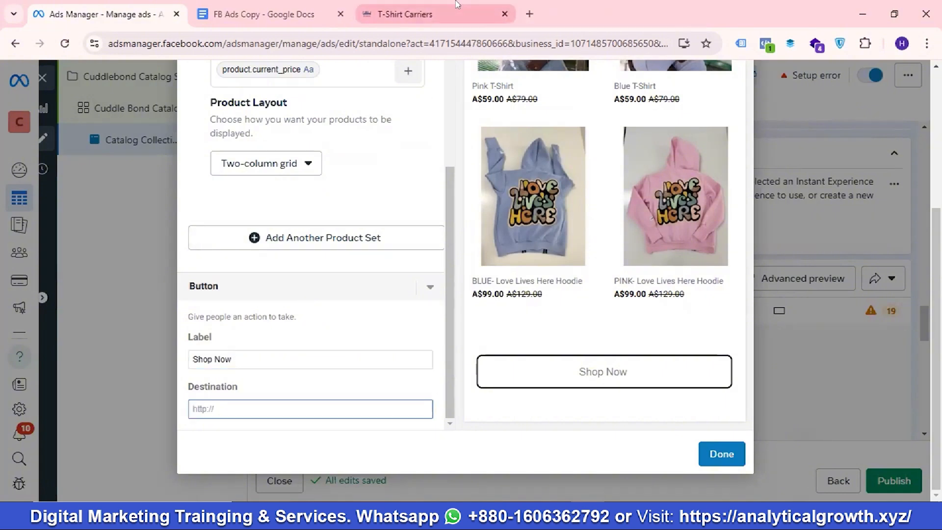
click(398, 14)
click(249, 43)
right_click(250, 43)
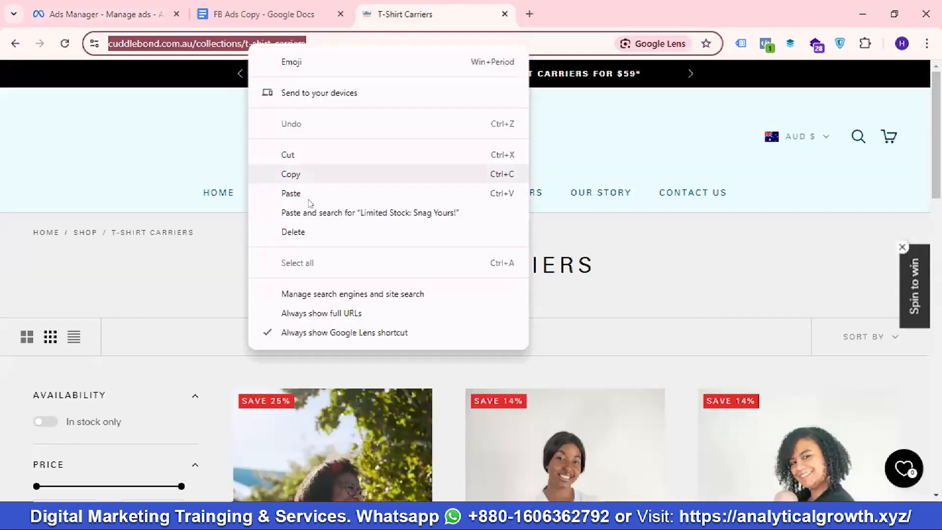
click(289, 174)
click(99, 14)
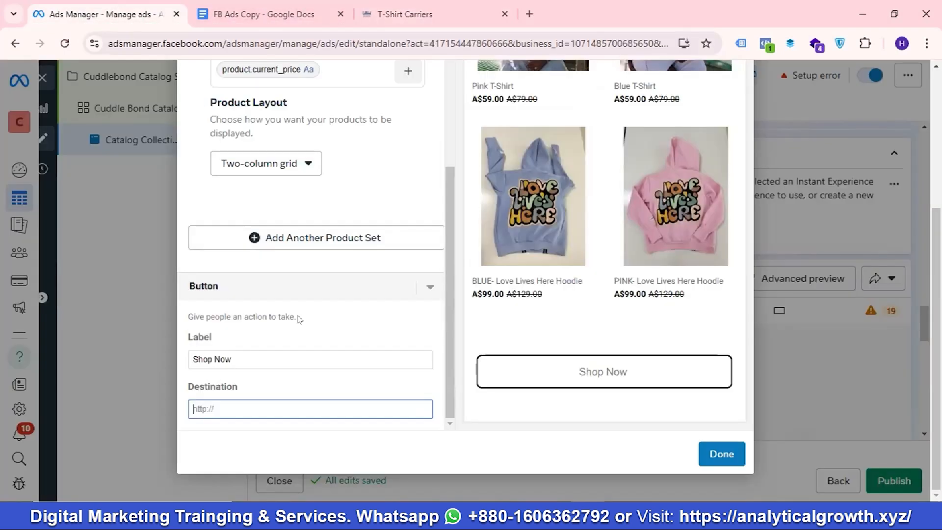
key(ctrl+v)
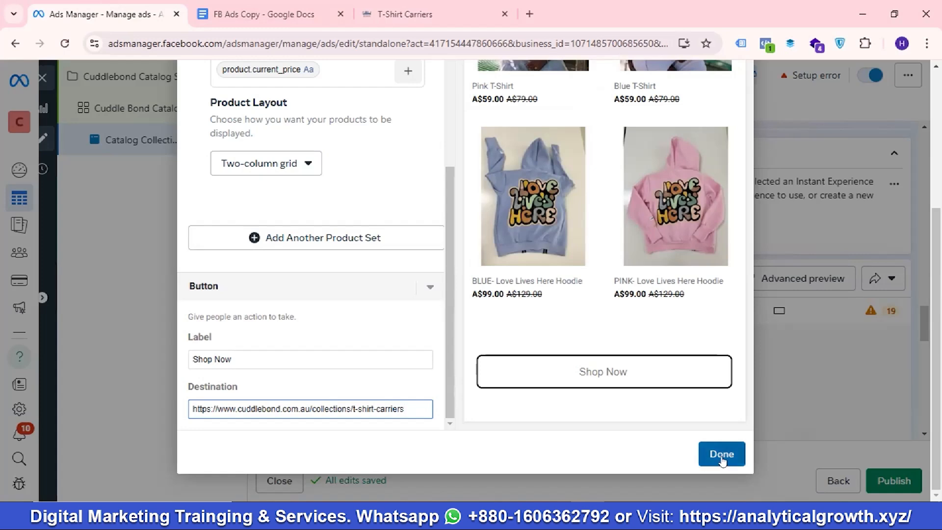
- Check the Instant Experience preview and finish the Instant Experience so the ad uses it as its destination
scroll(668, 272, up, 10)
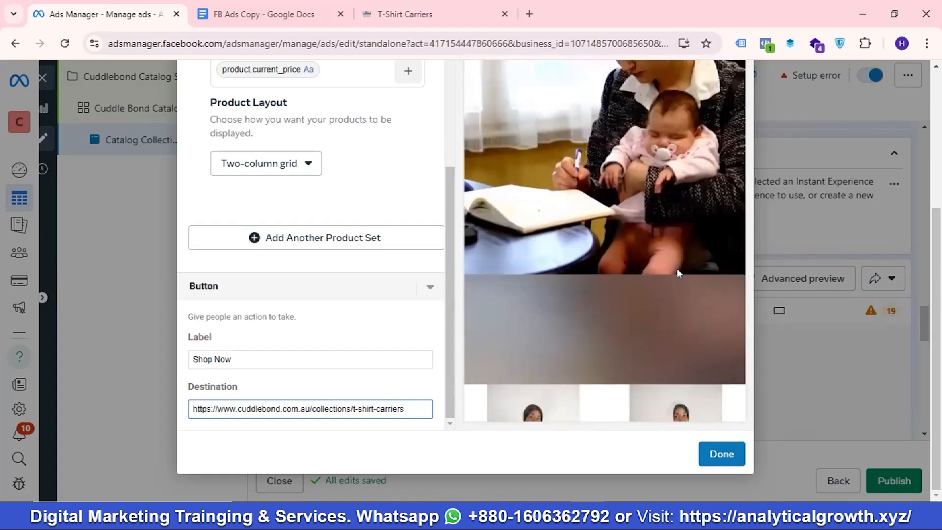
scroll(686, 275, down, 10)
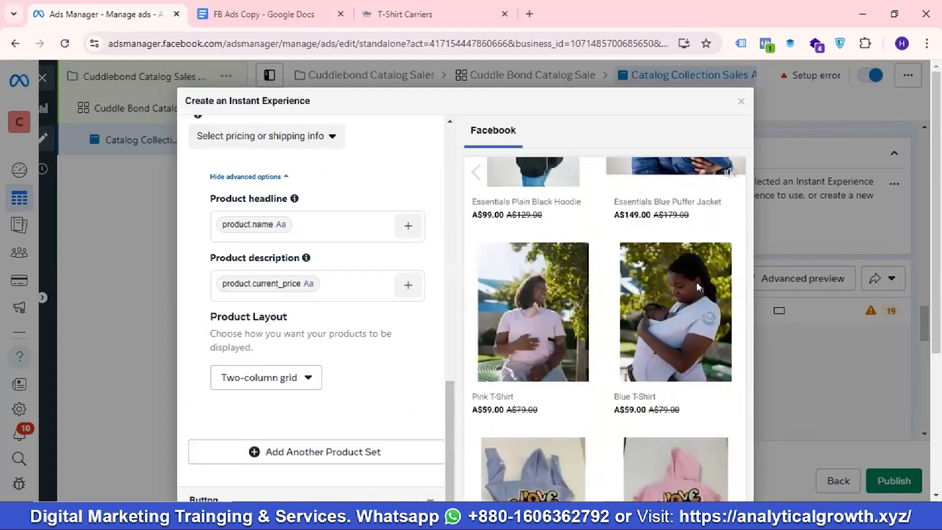
click(712, 448)
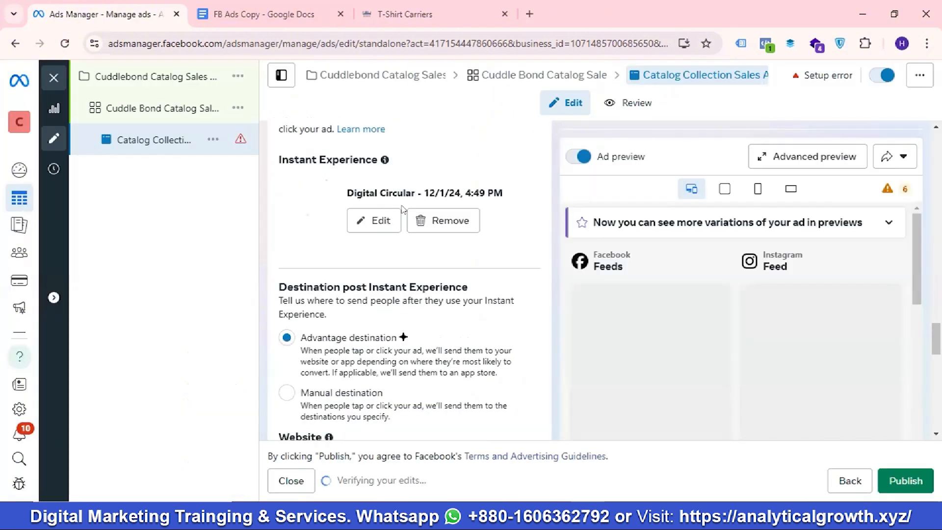
scroll(412, 209, up, 2)
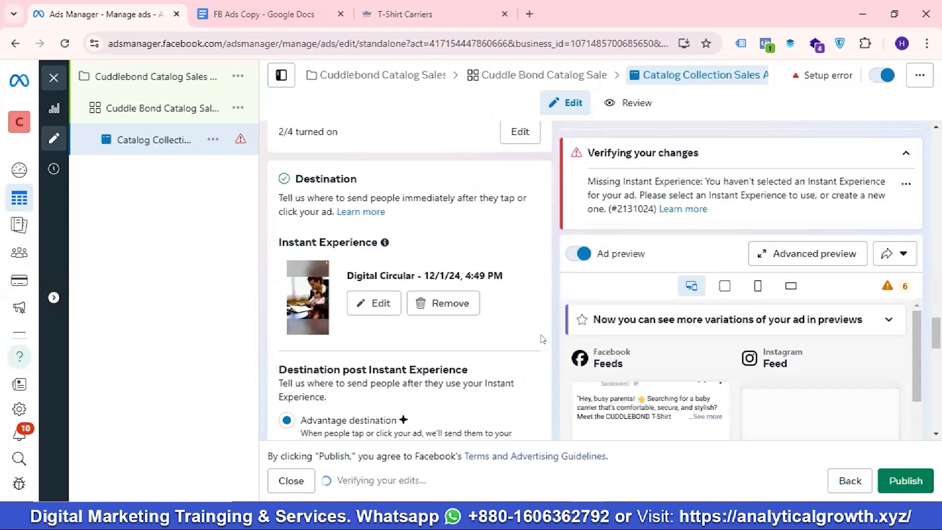
scroll(444, 263, down, 4)
scroll(448, 263, down, 3)
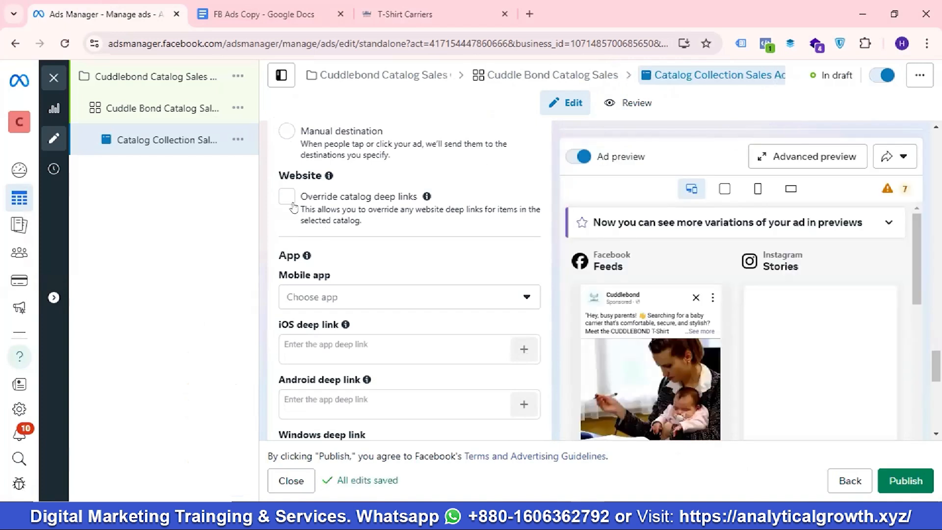
click(285, 196)
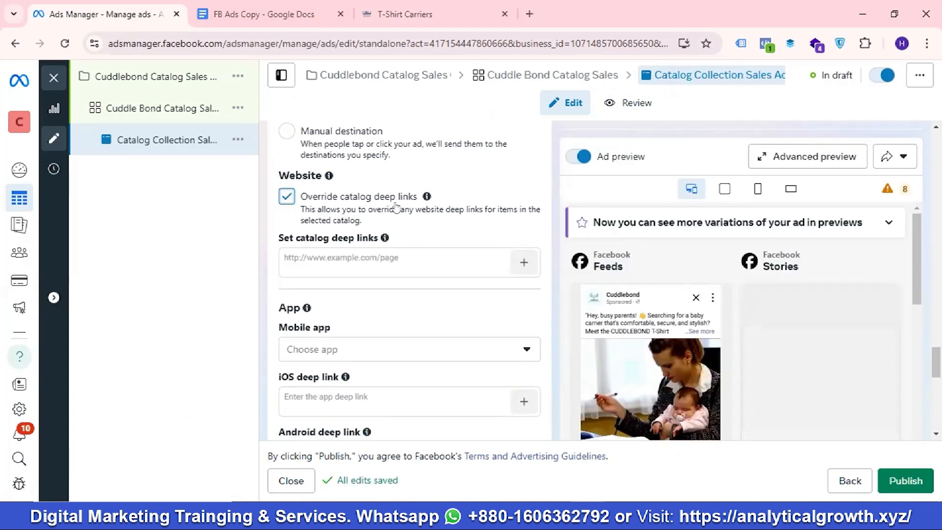
click(337, 258)
key(ctrl+v)
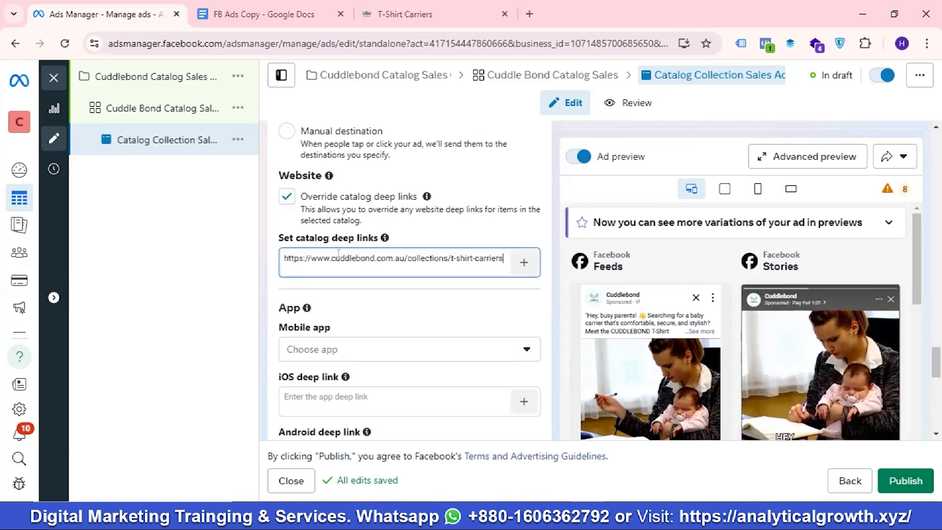
- Enable website events tracking for the ad and choose Cuddlebond's pixel as the dataset
scroll(383, 291, down, 2)
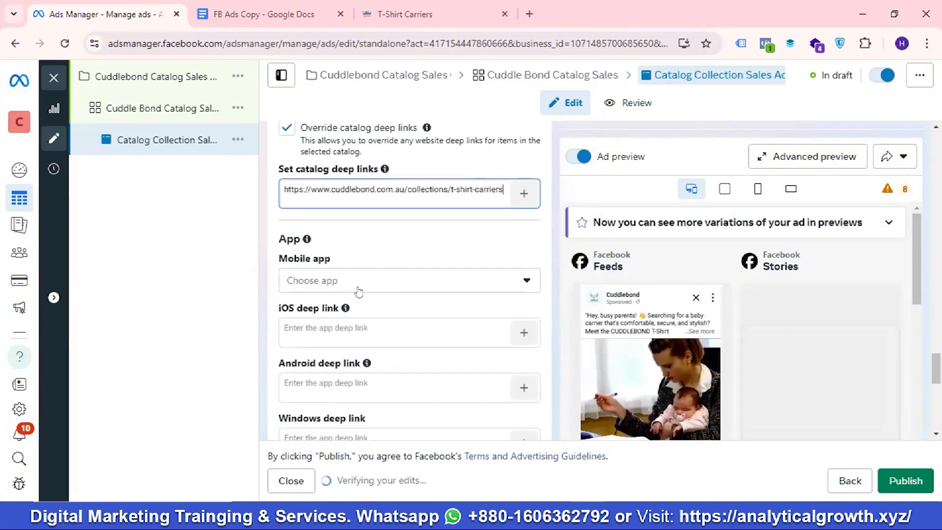
scroll(375, 284, down, 2)
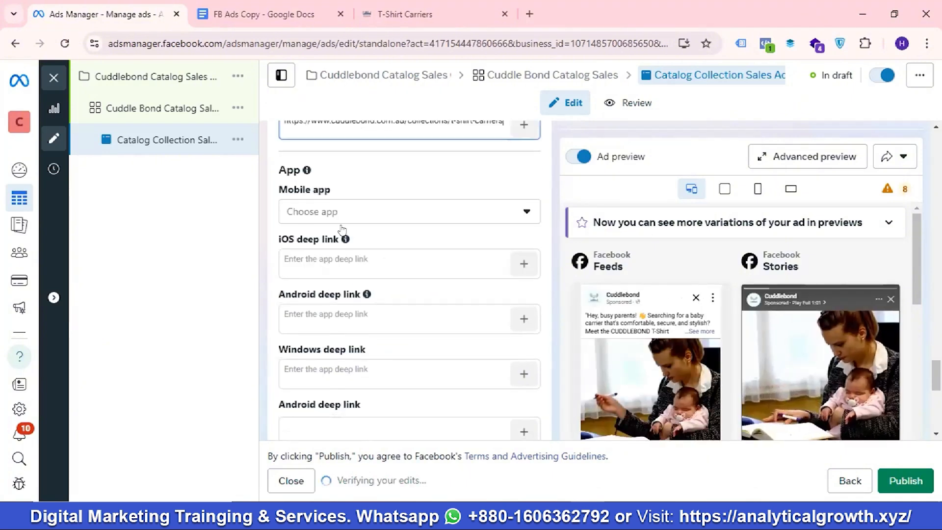
scroll(392, 294, down, 2)
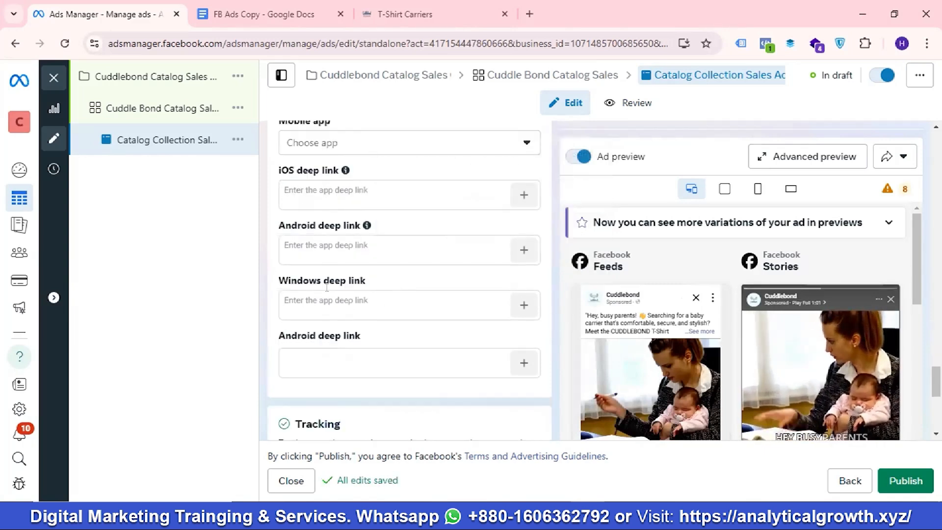
scroll(387, 293, down, 2)
scroll(368, 289, down, 5)
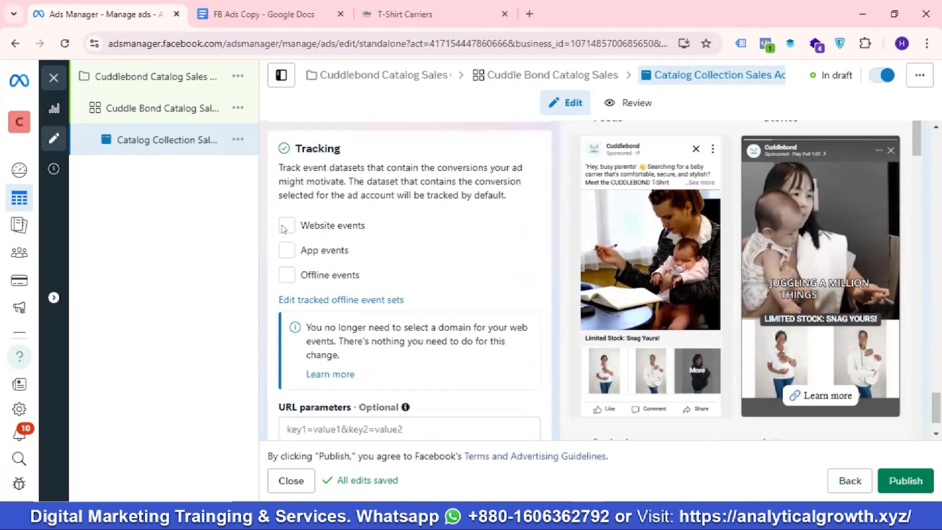
click(391, 240)
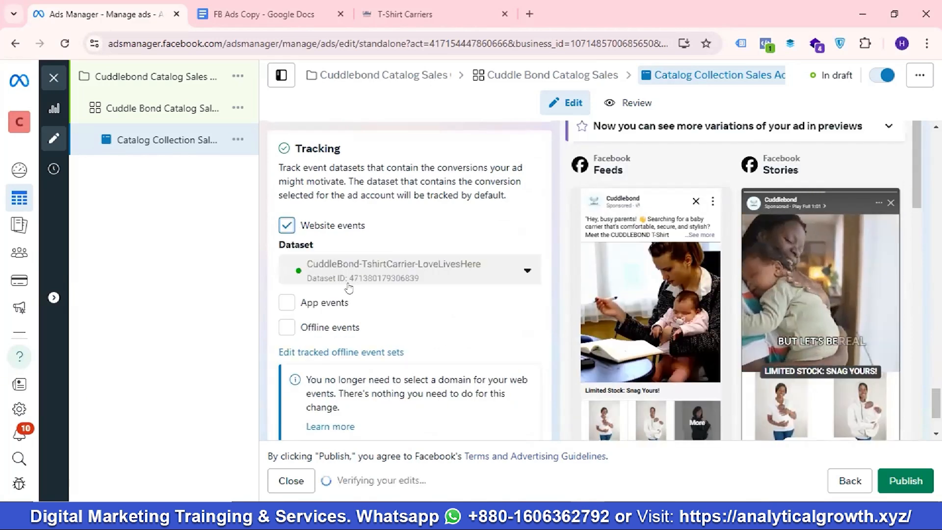
click(458, 273)
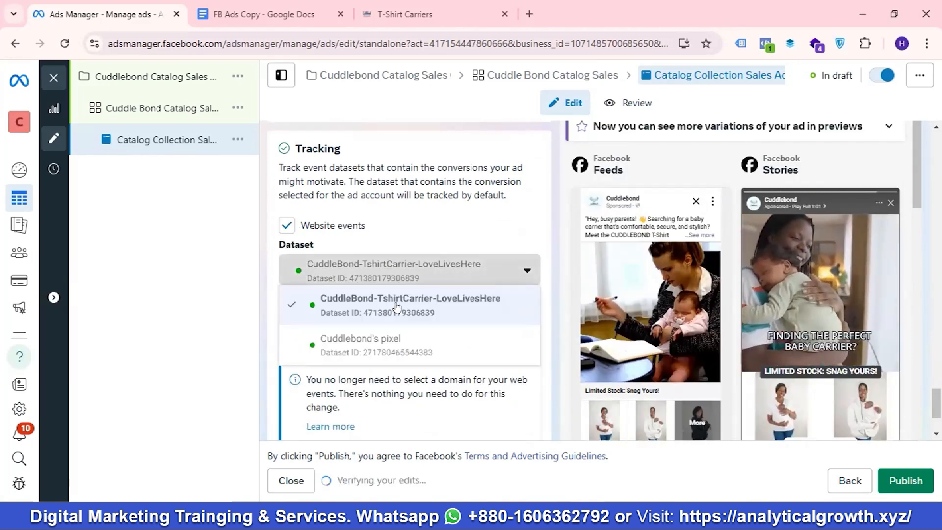
click(350, 346)
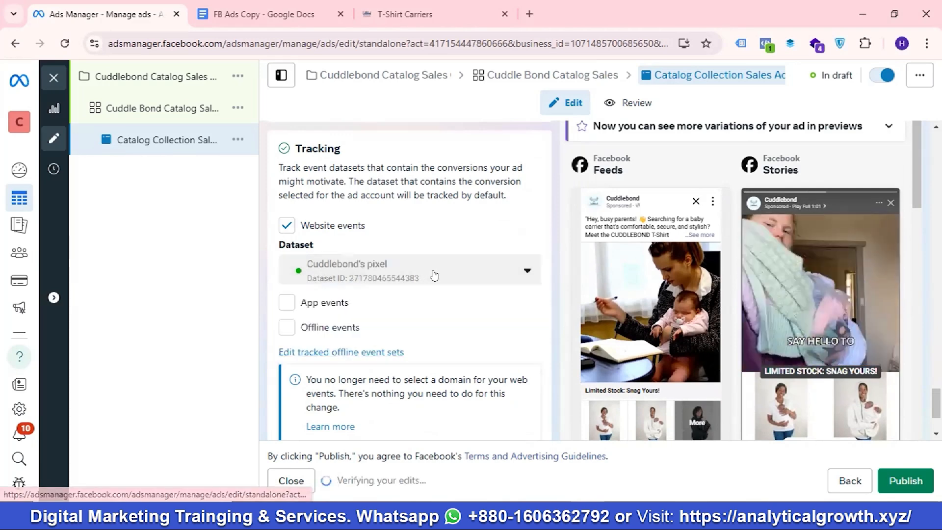
- Examine the ad's previews for Feeds and Stories, and its advanced preview across all placements
scroll(431, 262, down, 2)
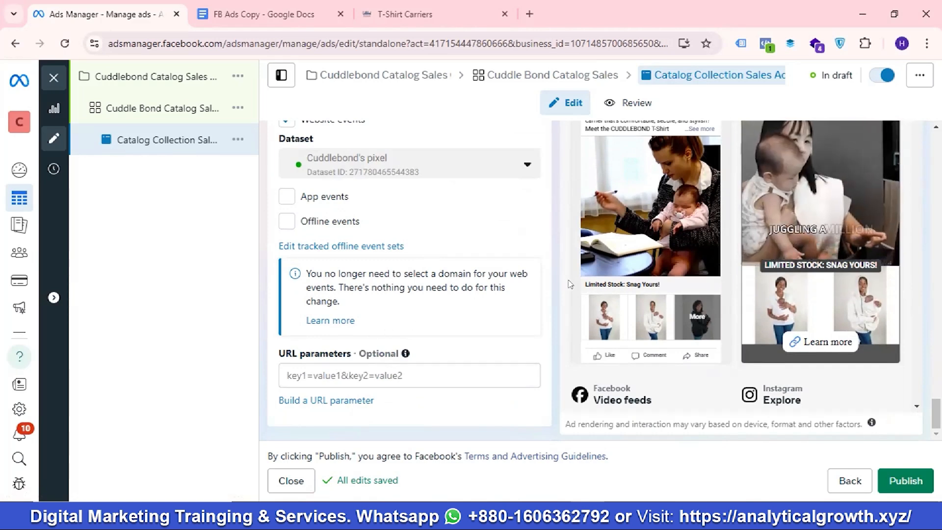
scroll(663, 285, up, 3)
scroll(664, 285, down, 2)
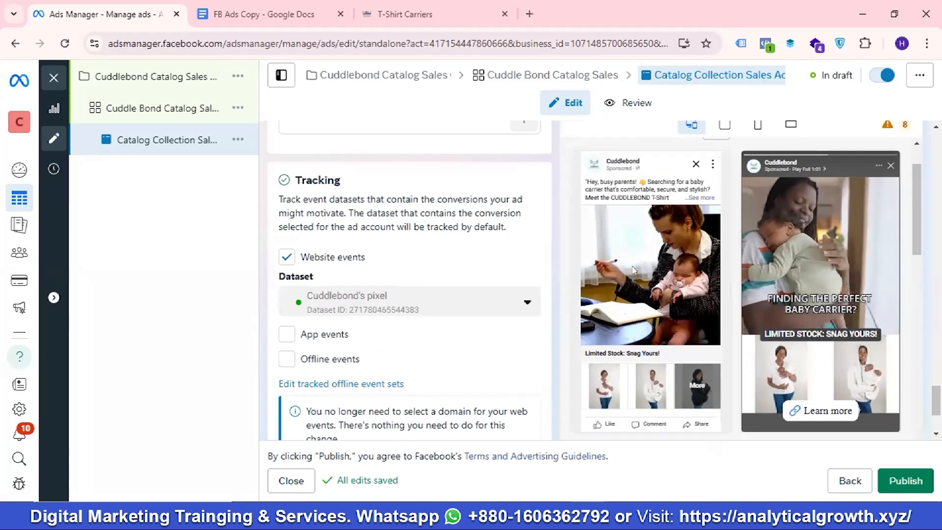
scroll(674, 260, down, 2)
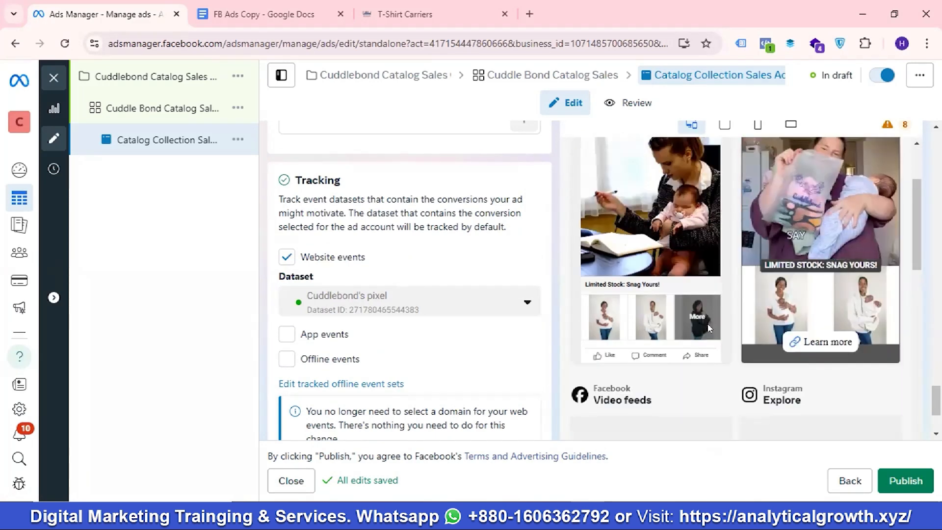
scroll(657, 307, down, 1)
scroll(656, 305, up, 3)
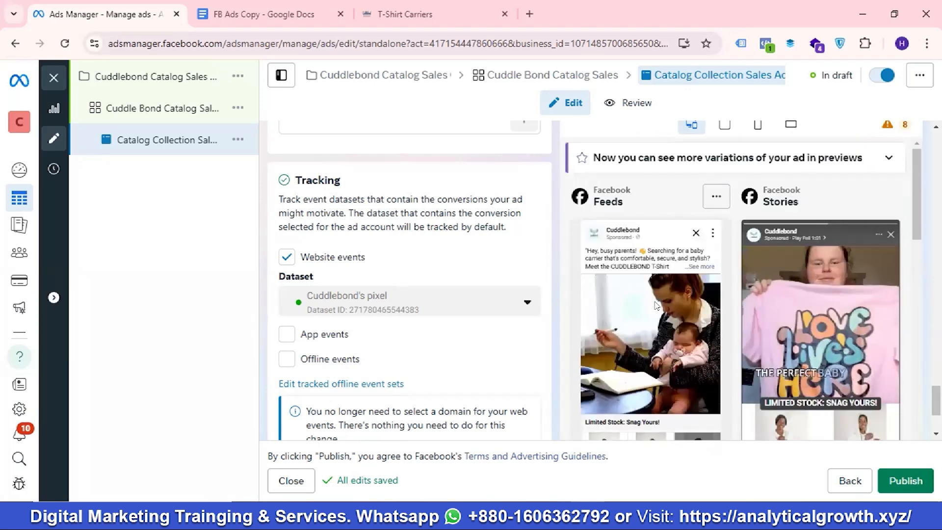
scroll(834, 177, up, 4)
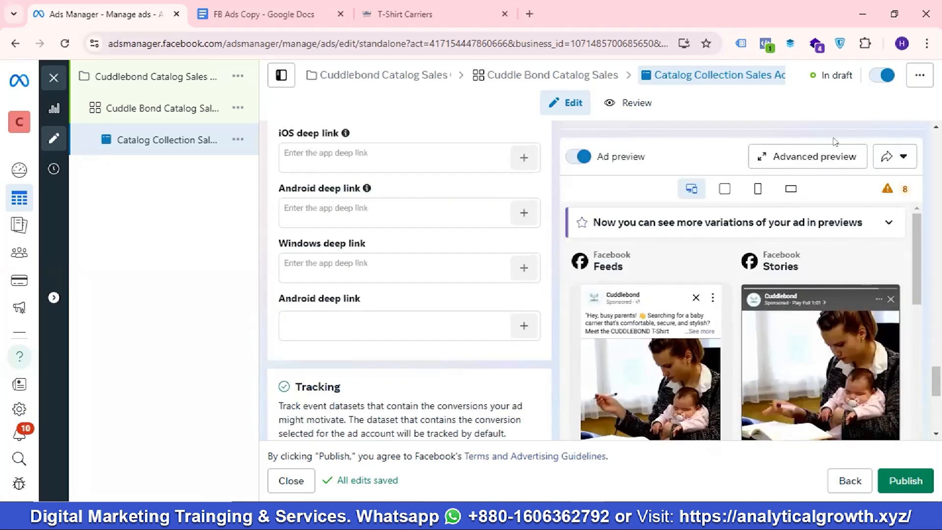
click(815, 157)
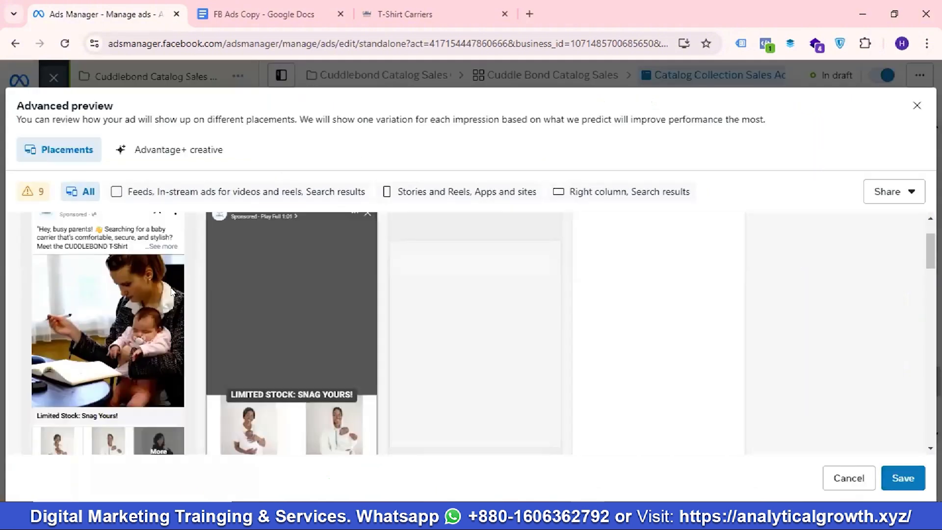
scroll(322, 308, down, 3)
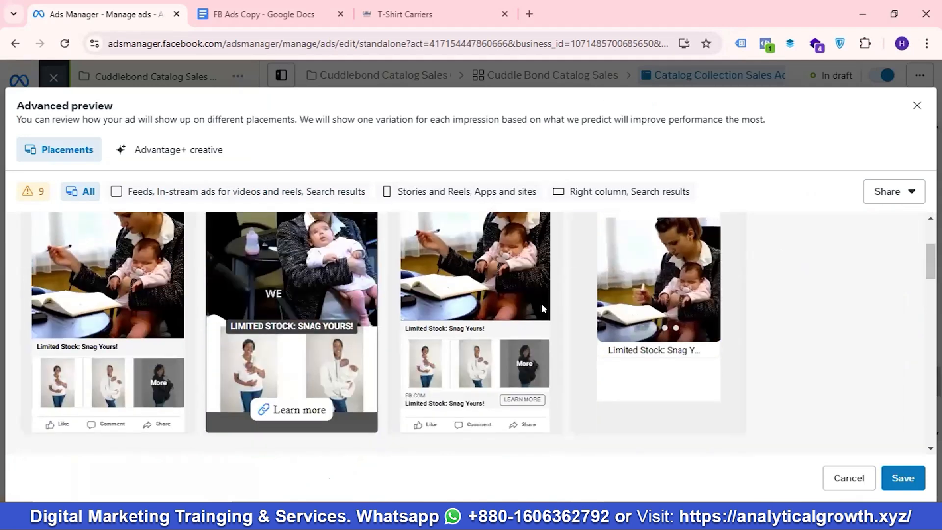
scroll(132, 307, up, 2)
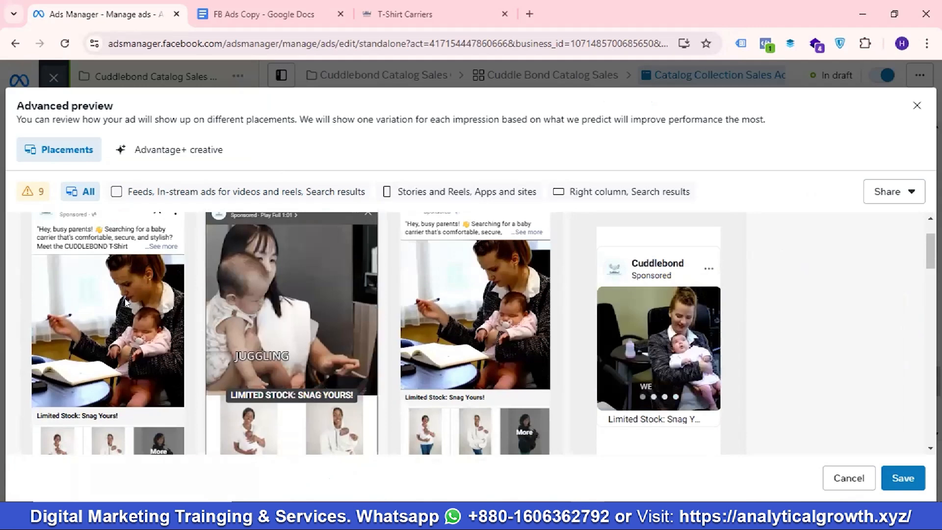
scroll(54, 315, down, 4)
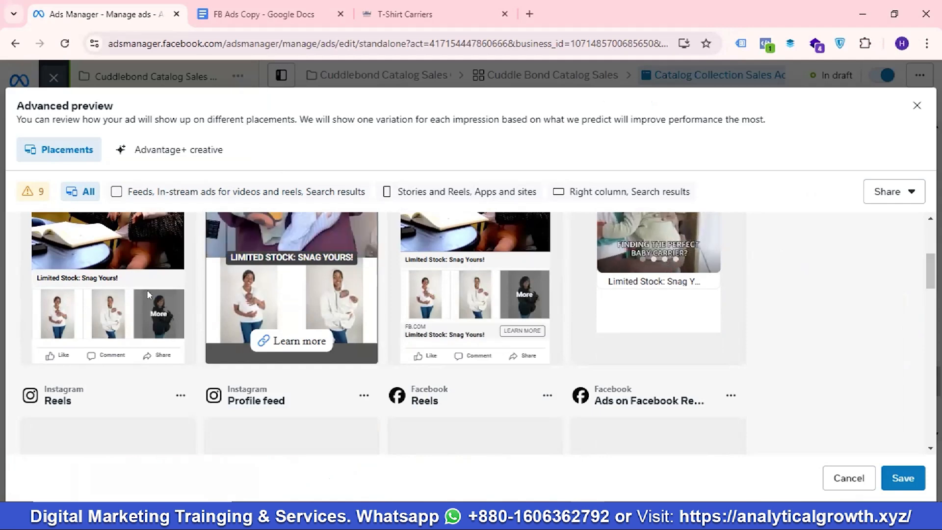
scroll(149, 294, up, 1)
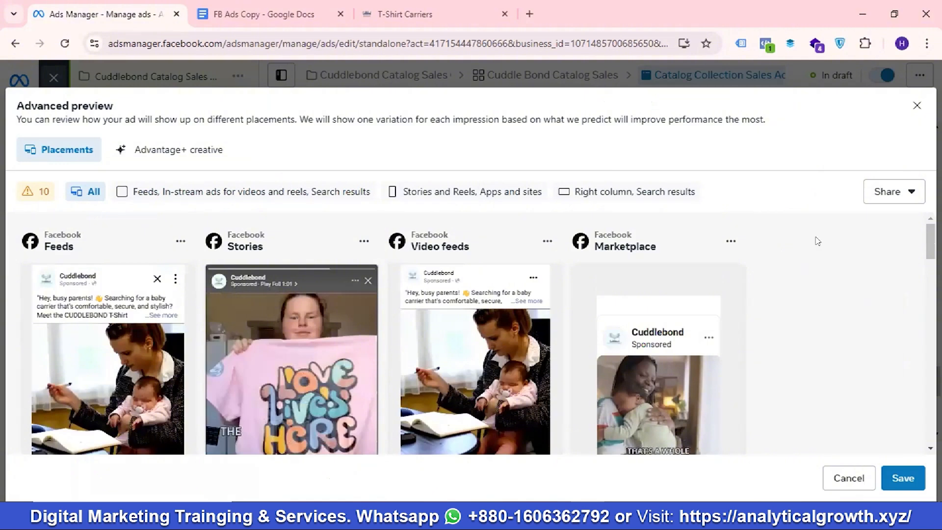
- Turn on link sharing for the Catalog Collection Sales Ad preview and close the advanced preview
click(891, 192)
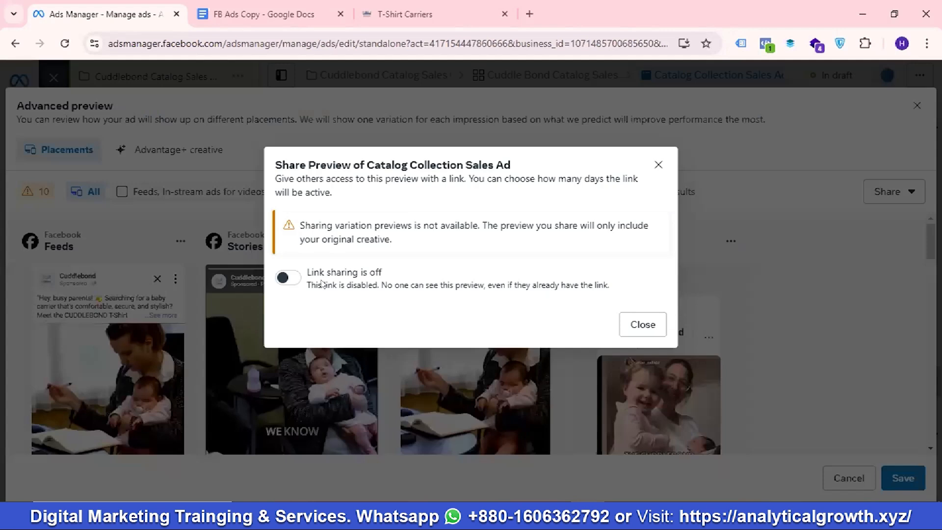
click(283, 275)
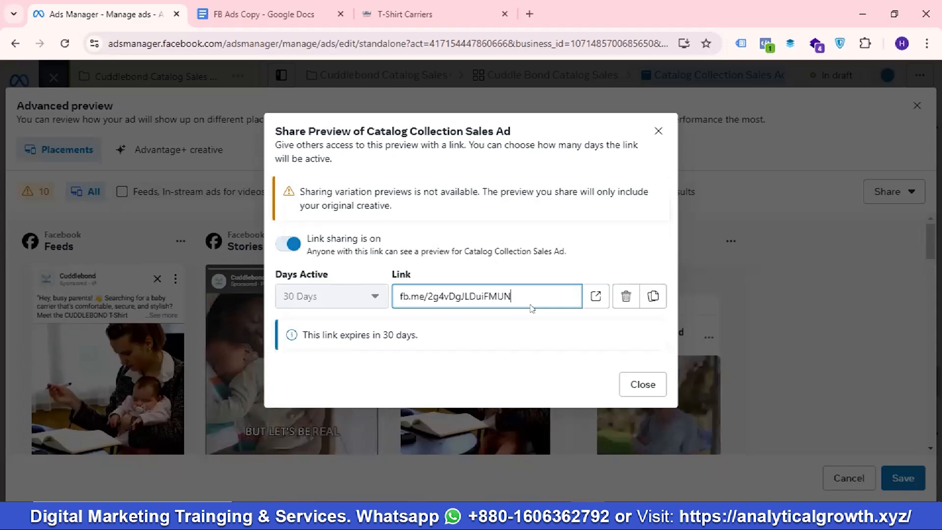
click(659, 130)
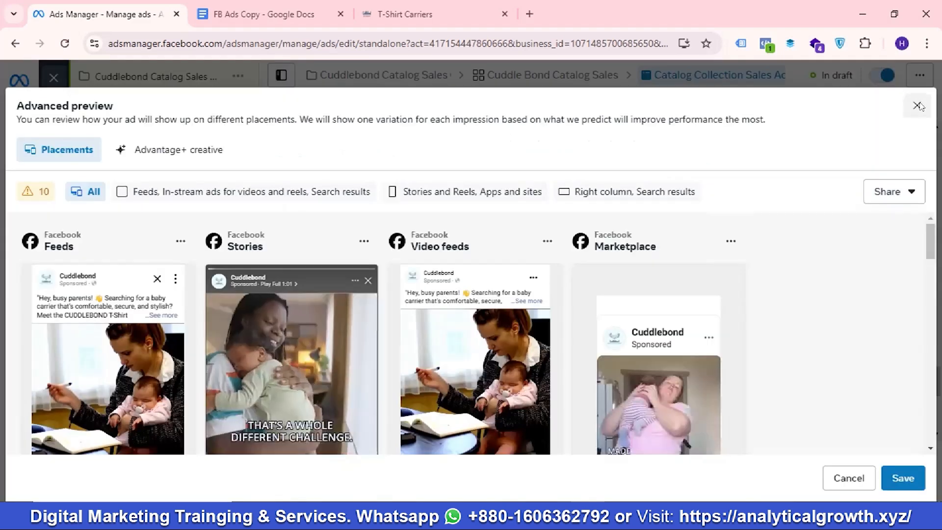
click(917, 106)
- Review the ad's tracking, deep link, destination, Advantage+ creative and headline settings
scroll(443, 232, down, 3)
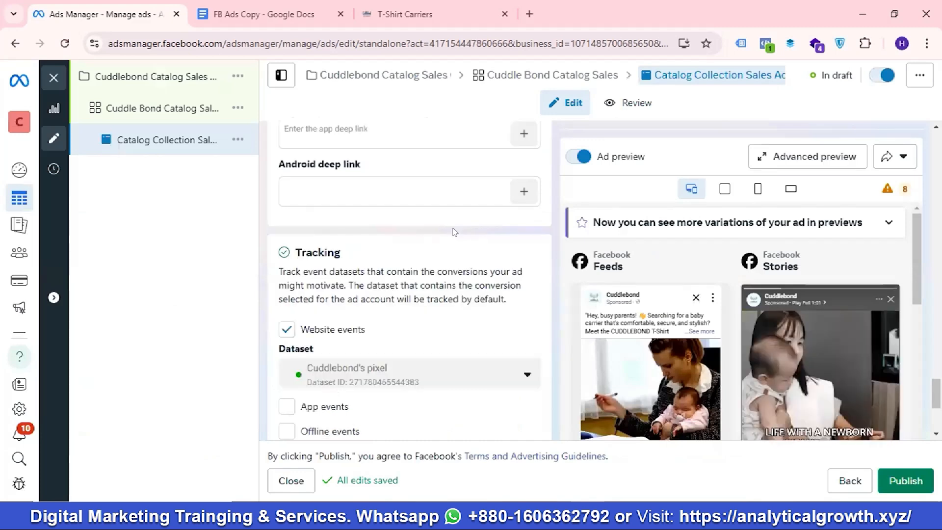
scroll(455, 232, down, 5)
scroll(479, 238, up, 10)
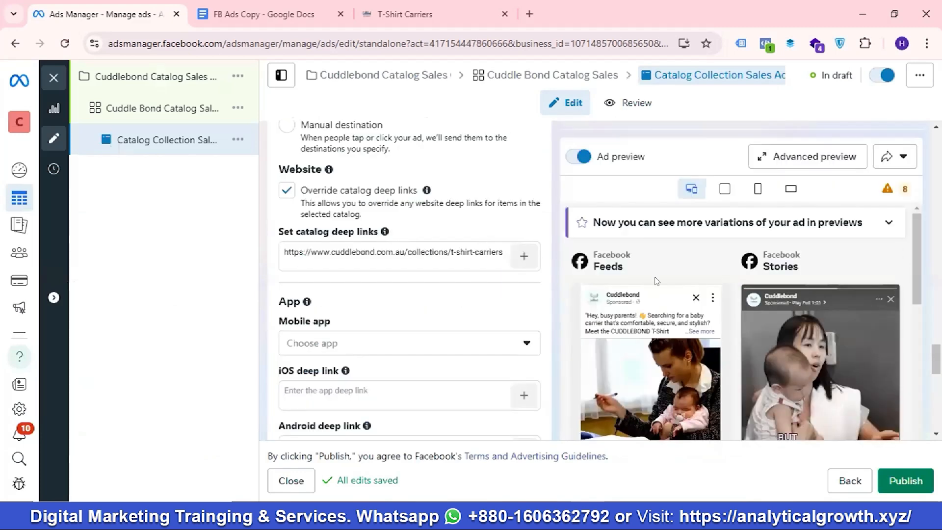
scroll(743, 304, up, 5)
scroll(743, 304, up, 2)
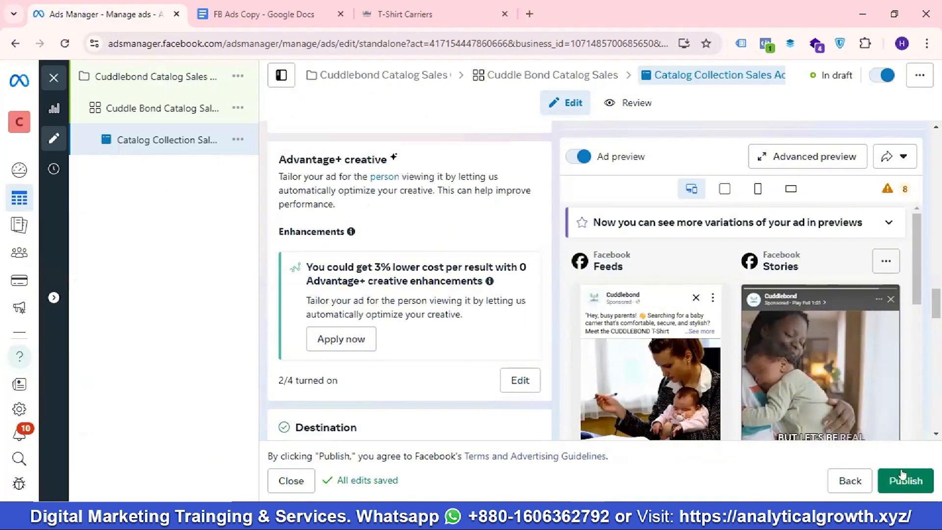
scroll(901, 478, up, 2)
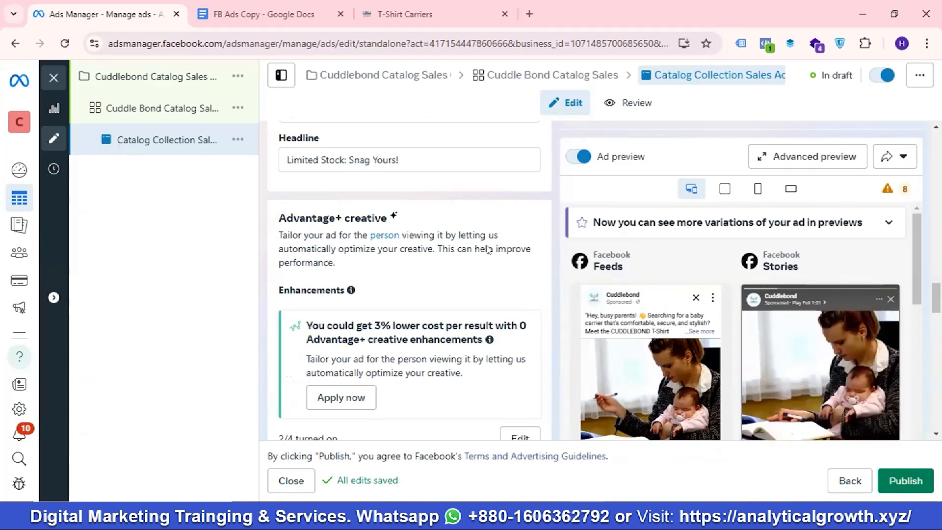
scroll(488, 249, down, 3)
scroll(488, 250, down, 5)
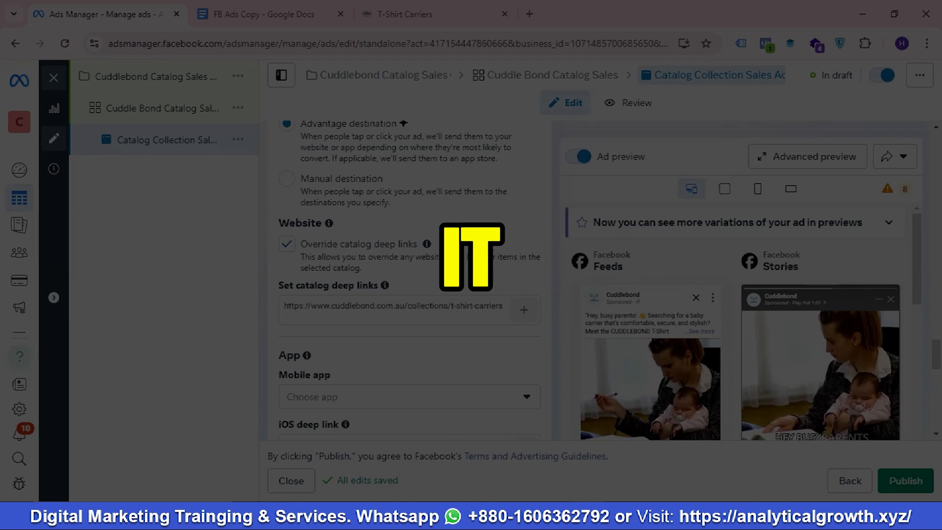
scroll(410, 279, down, 5)
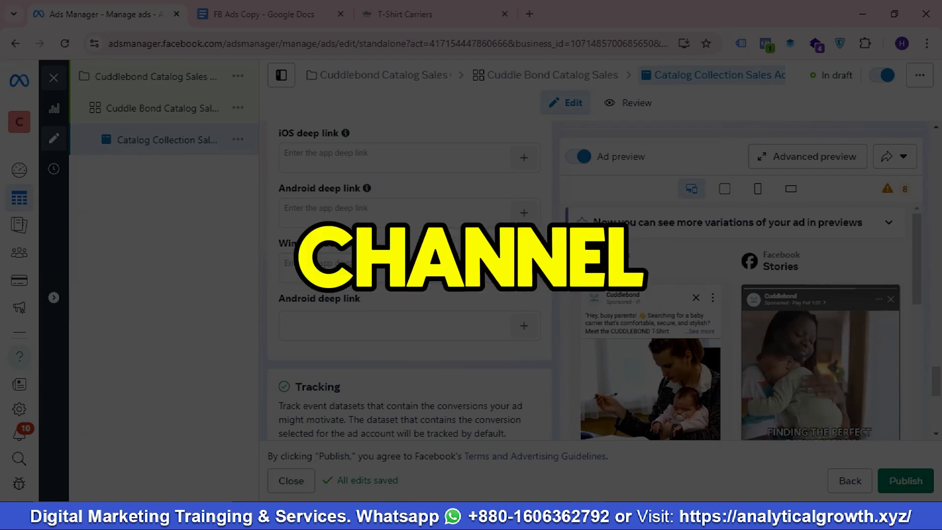
scroll(409, 279, up, 10)
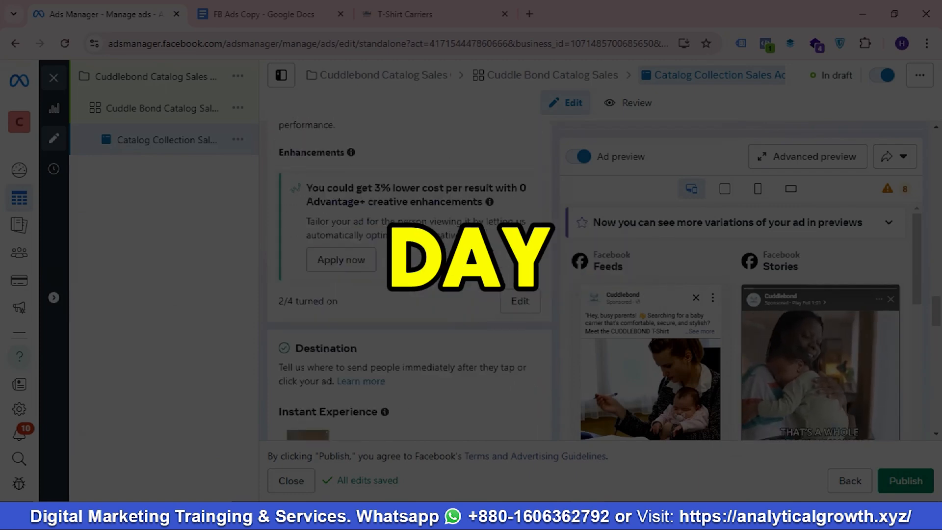